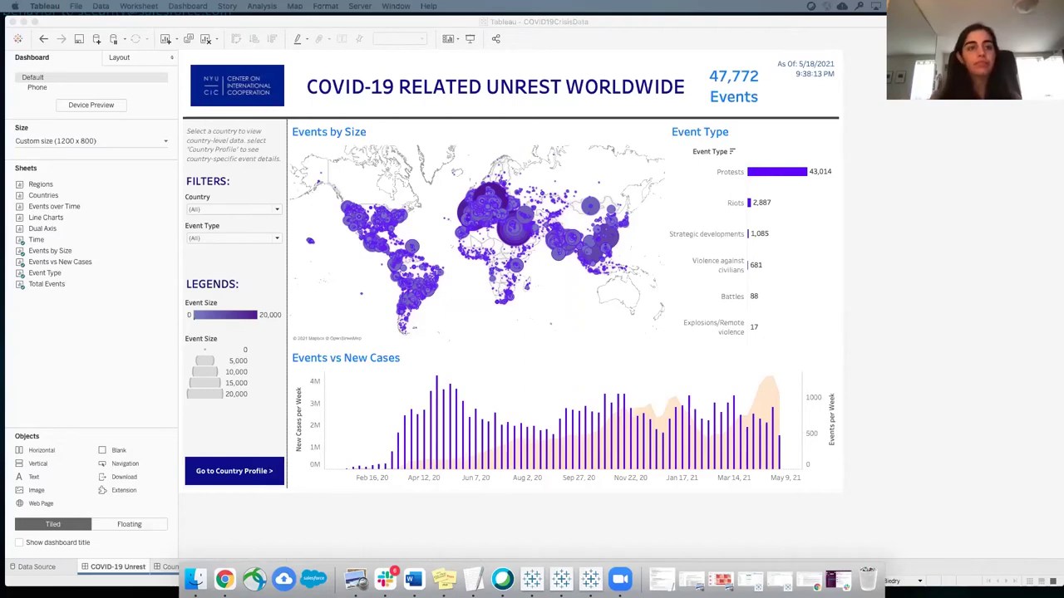
Step: Filter the worldwide dashboard by Protests, Riots, Strategic developments and Violence against civilians, one event type at a time
left_click(946, 218)
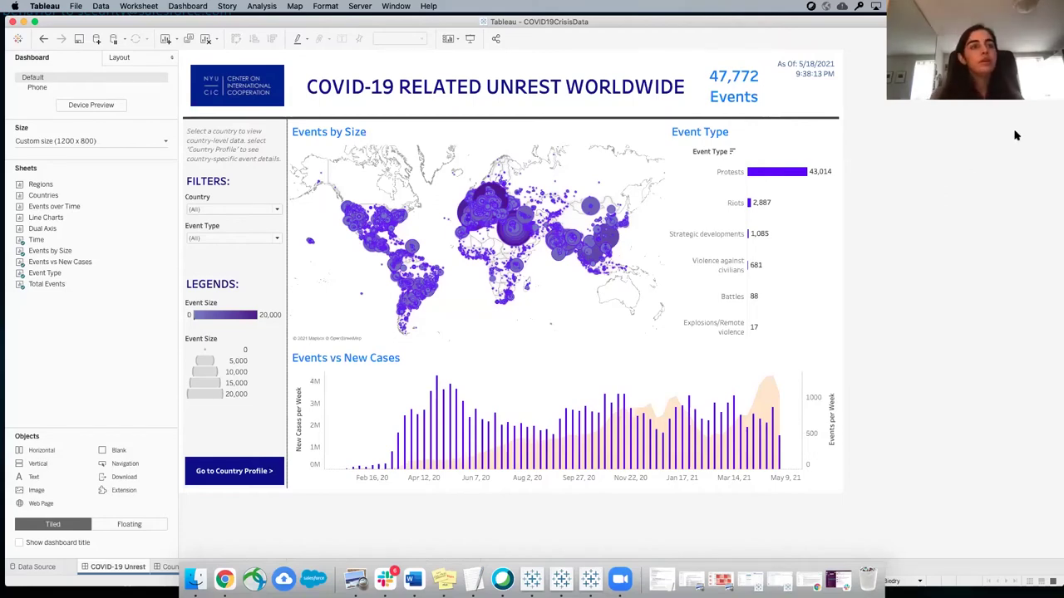
mouse_move(506, 188)
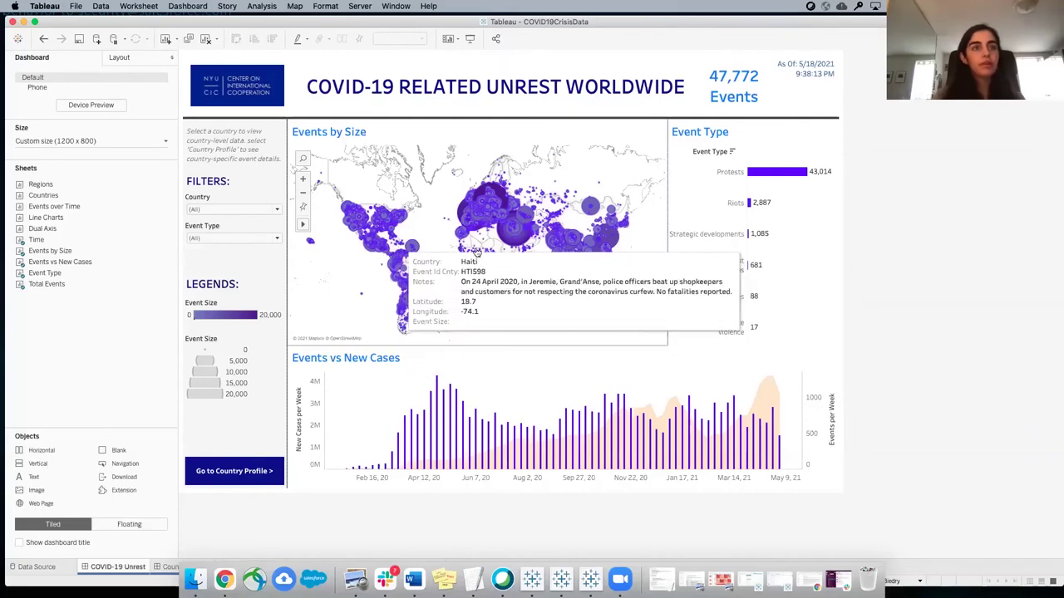
left_click(766, 172)
left_click(766, 172)
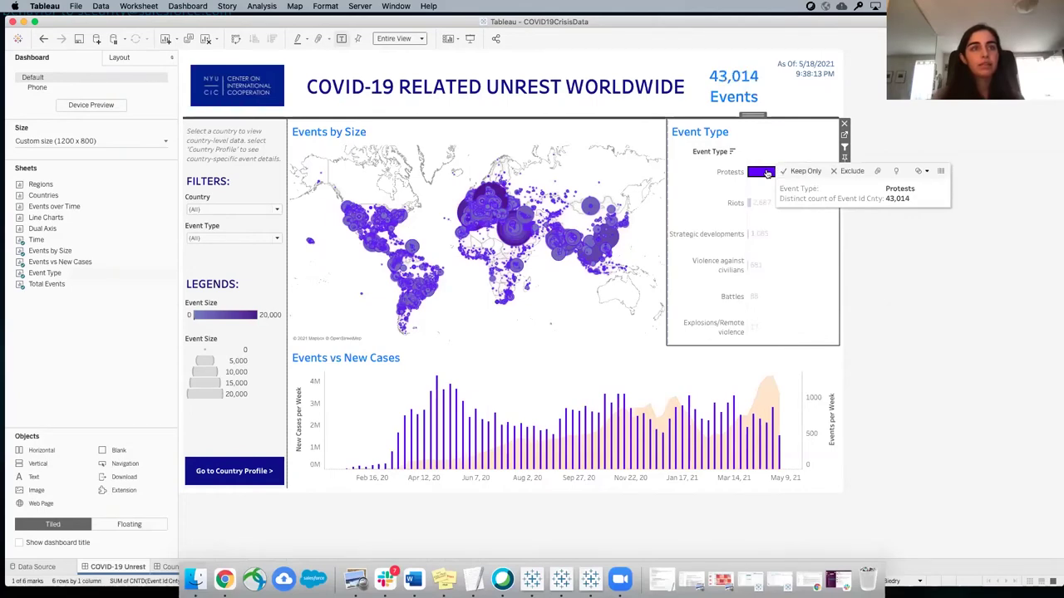
left_click(749, 203)
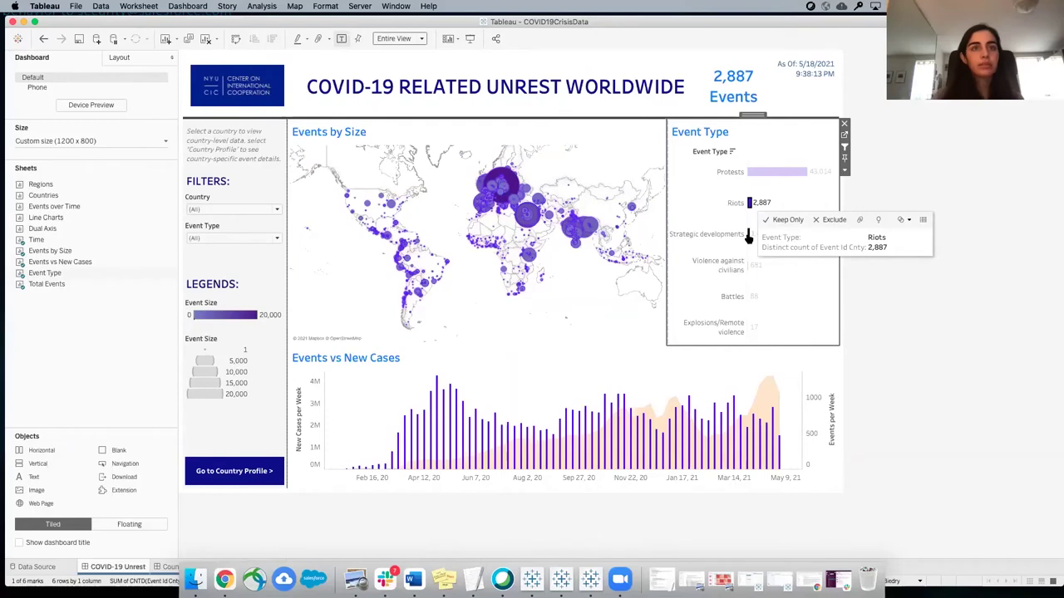
left_click(749, 235)
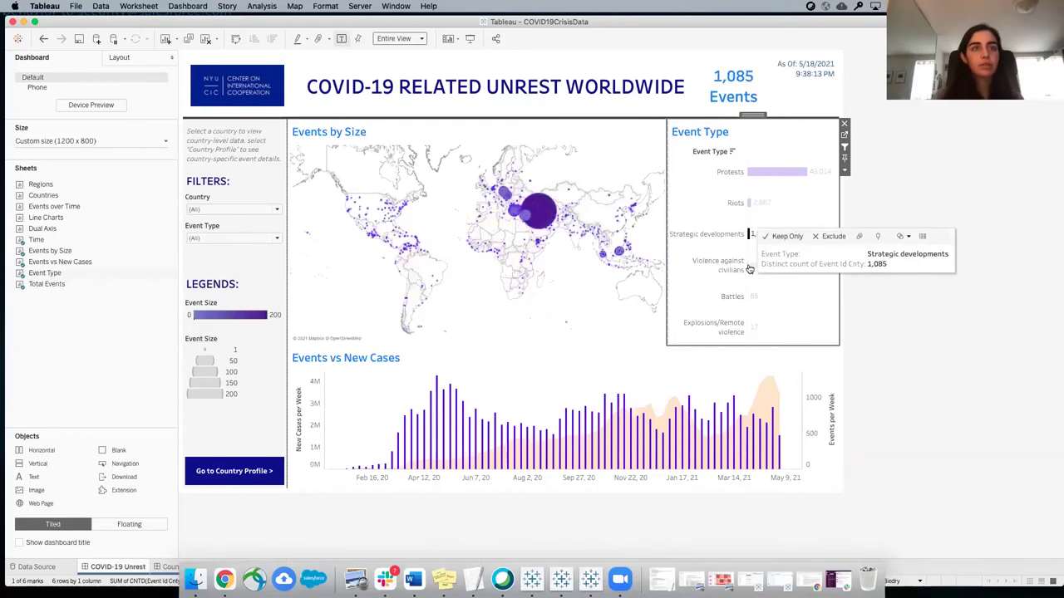
left_click(749, 266)
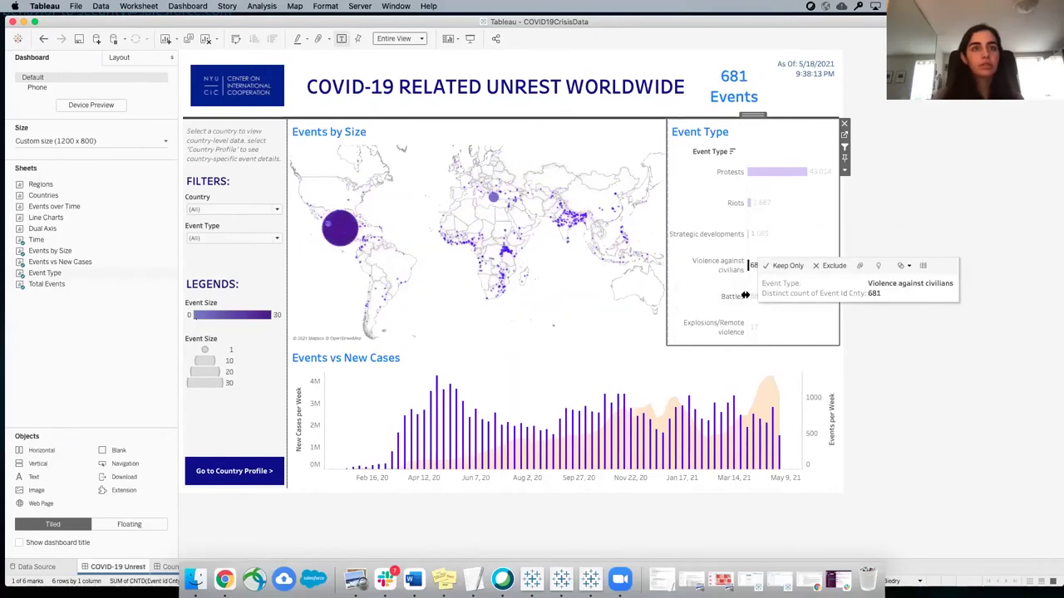
Step: Filter the dashboard to Riots, examine the details of Colombian events on the map, and clear the filter
left_click(749, 204)
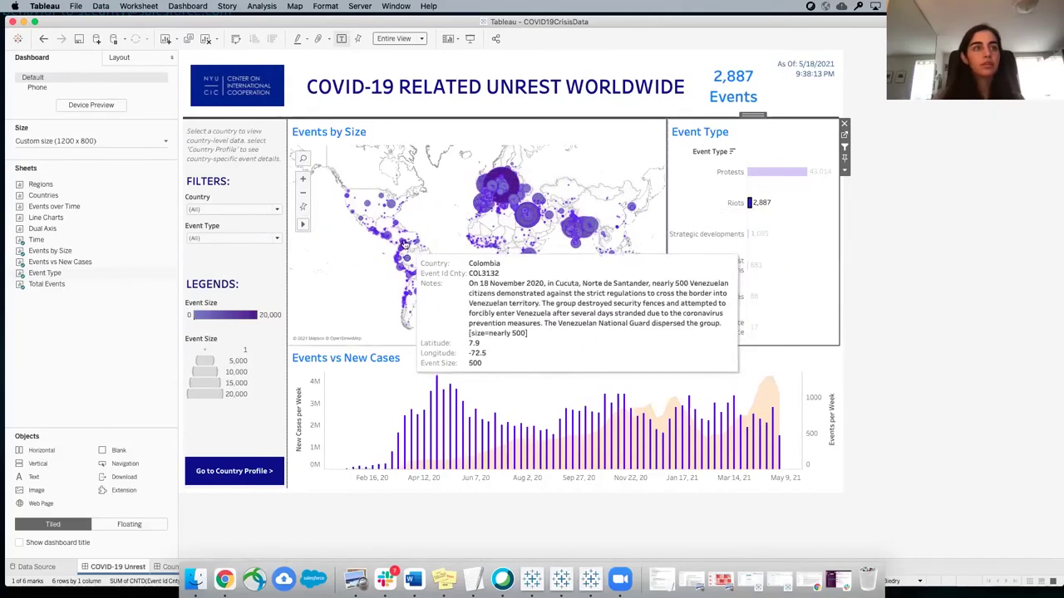
mouse_move(403, 250)
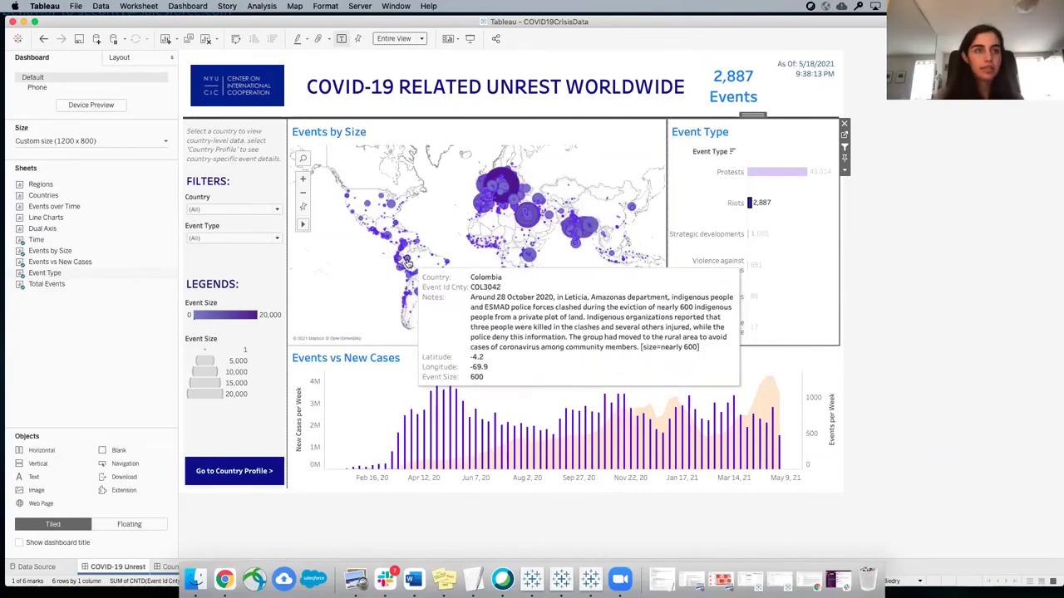
left_click(749, 207)
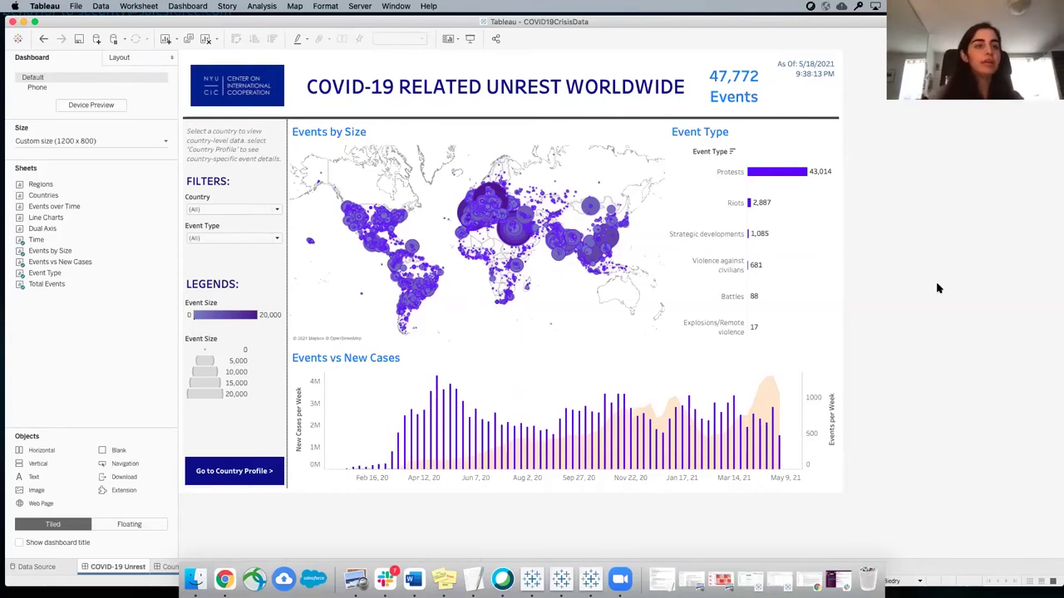
Step: Filter the dashboard by single weeks between April 19 and May 24, 2020, and by a longer span of weeks, then clear the selection
mouse_move(408, 438)
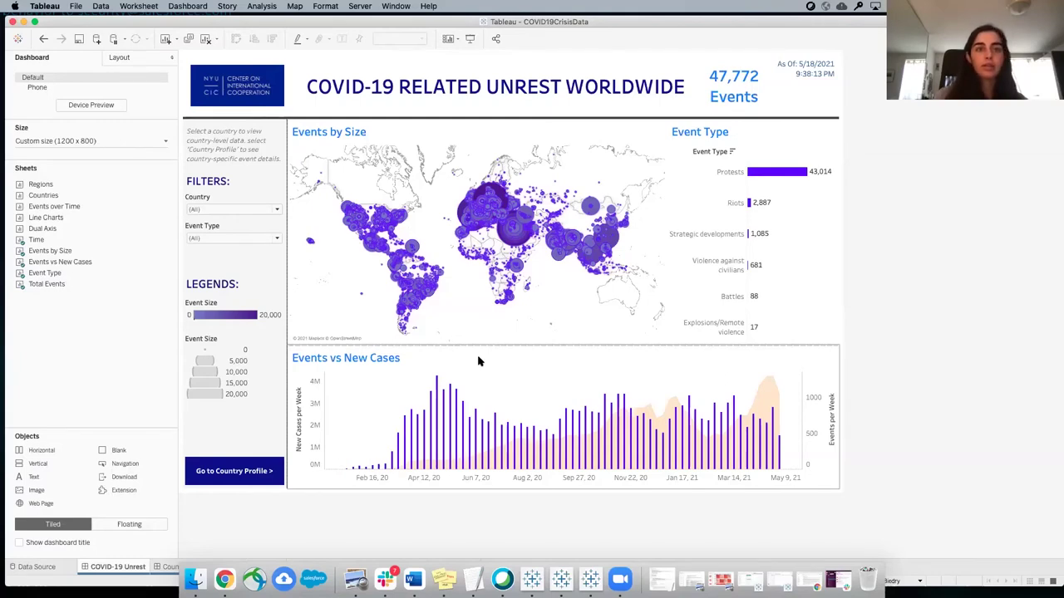
left_click(437, 402)
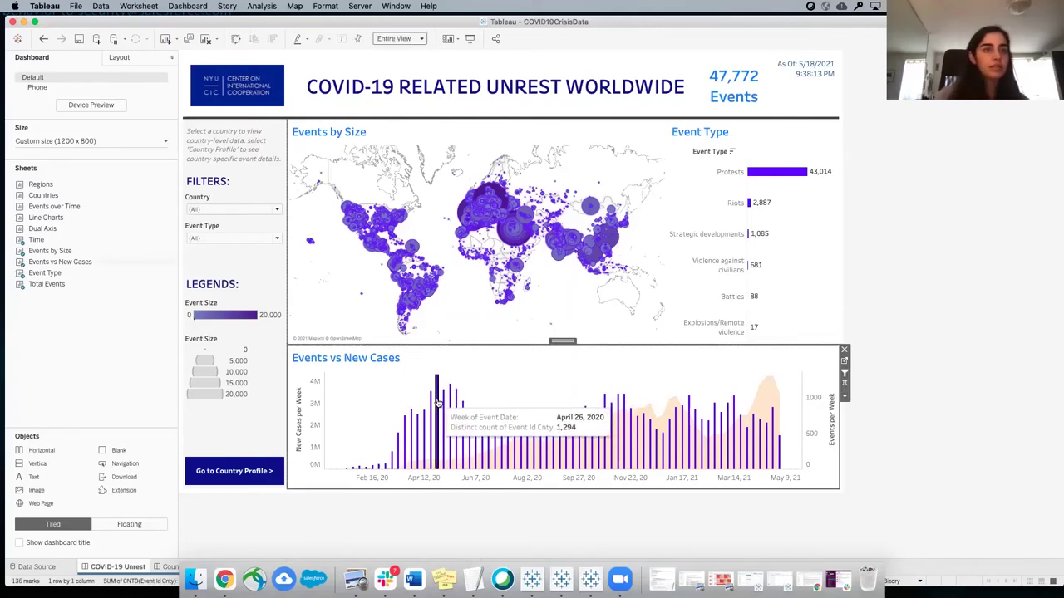
left_click(438, 402)
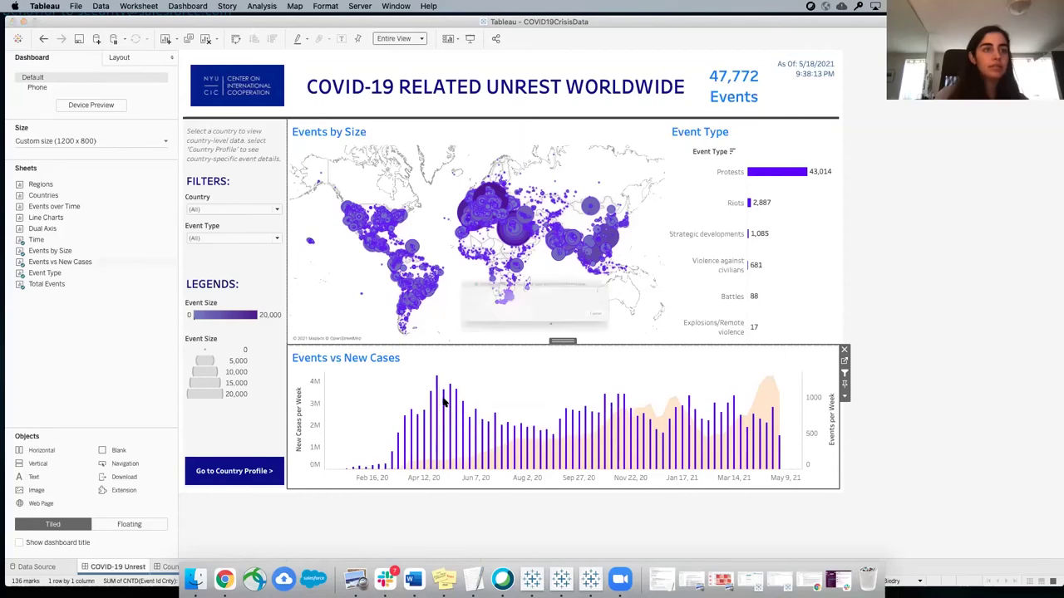
left_click(444, 403)
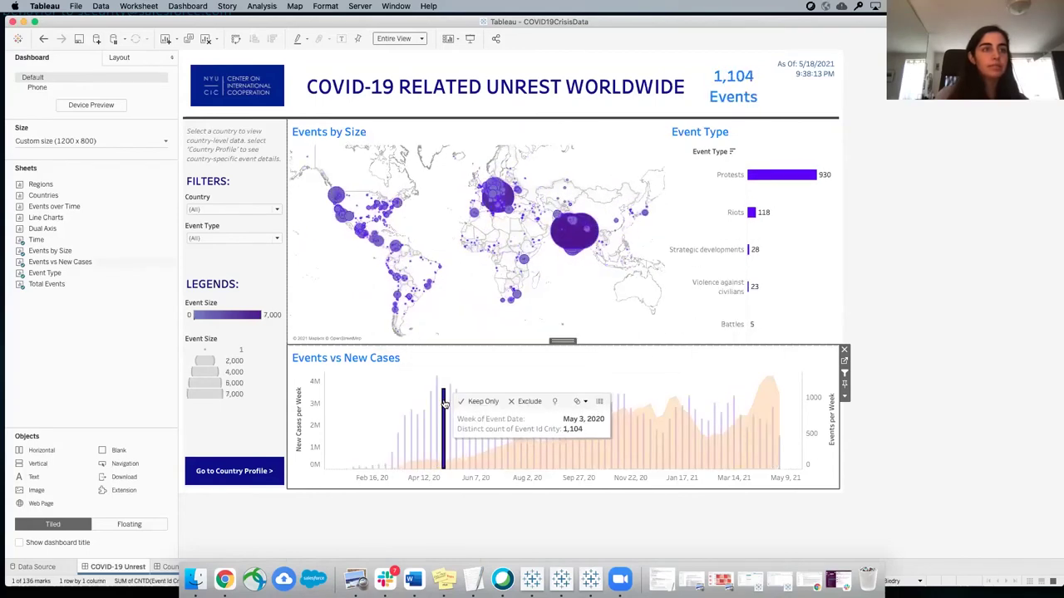
left_click(450, 392)
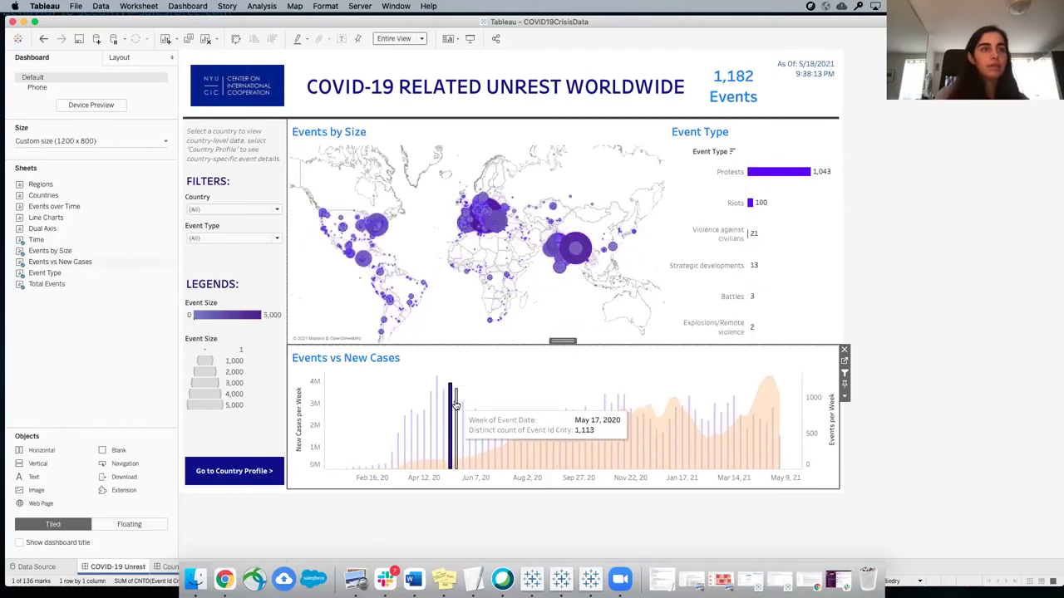
left_click(455, 405)
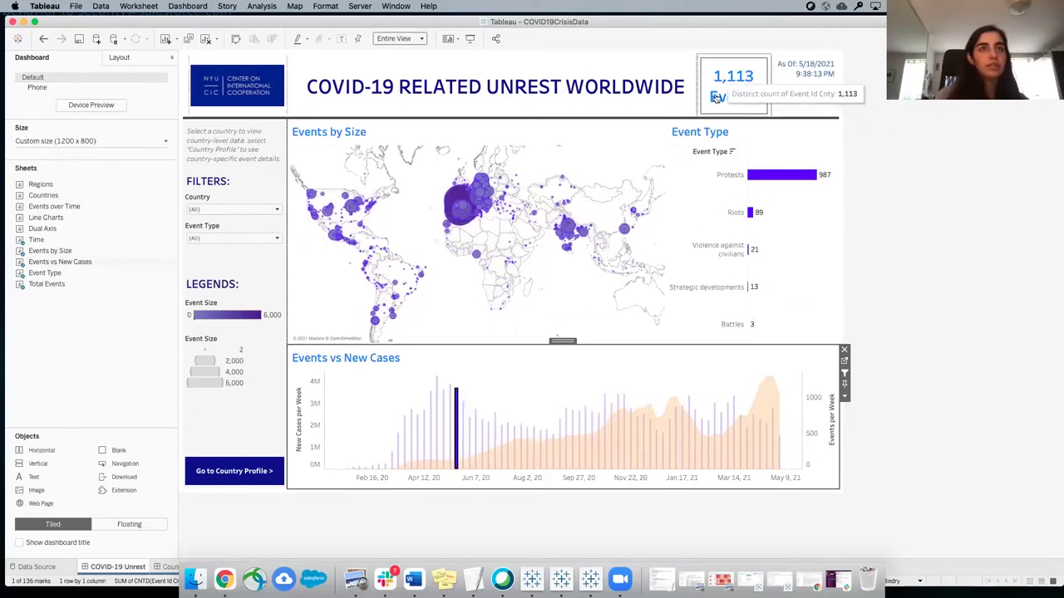
mouse_move(430, 229)
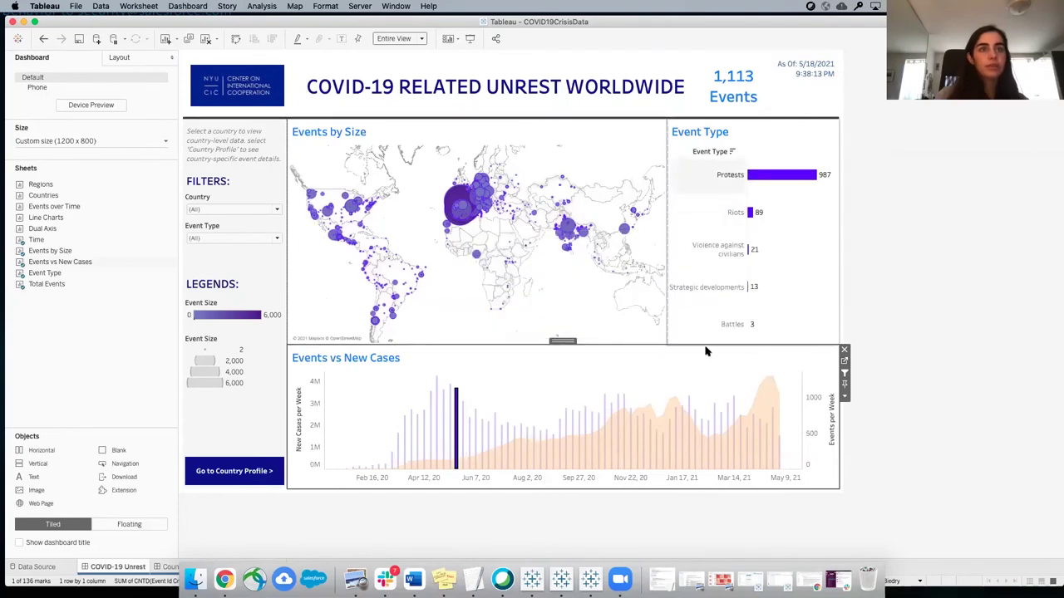
left_click(464, 422)
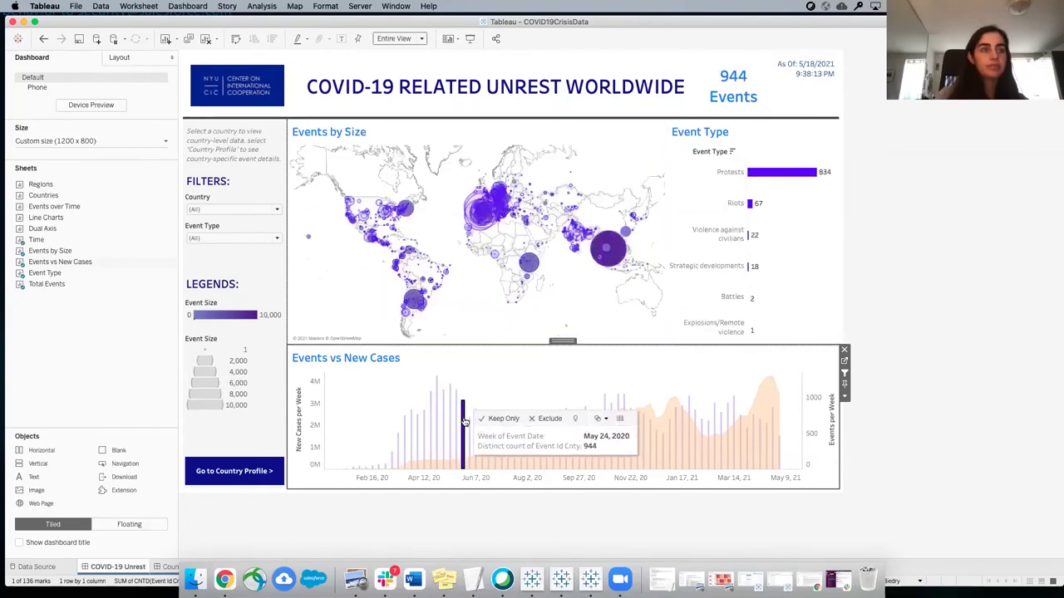
left_click(431, 434)
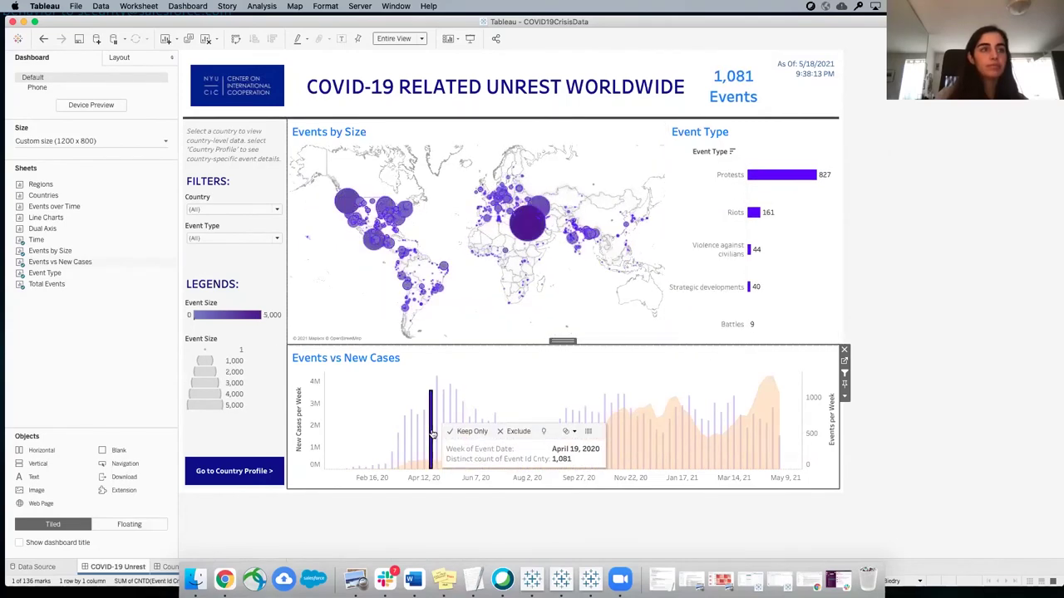
left_click_drag(381, 395, 539, 442)
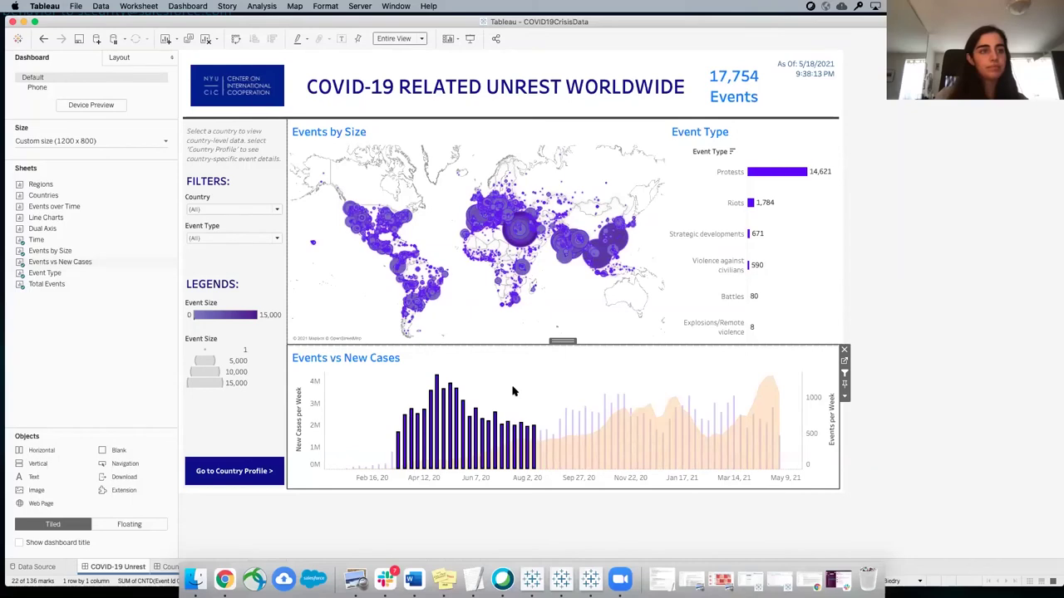
left_click(525, 437)
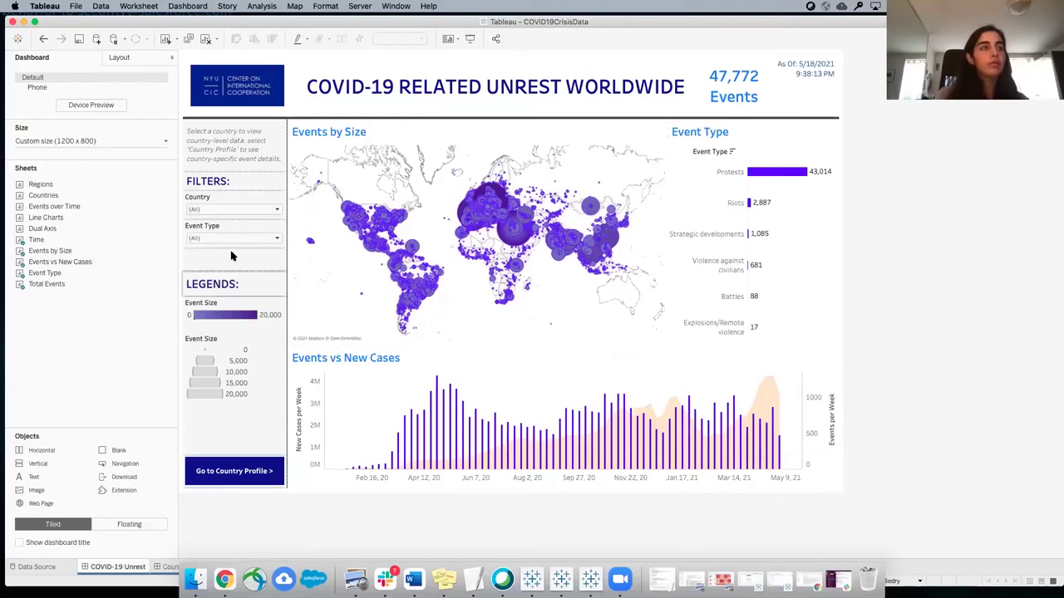
Step: Set the Country filter to United States
left_click(201, 211)
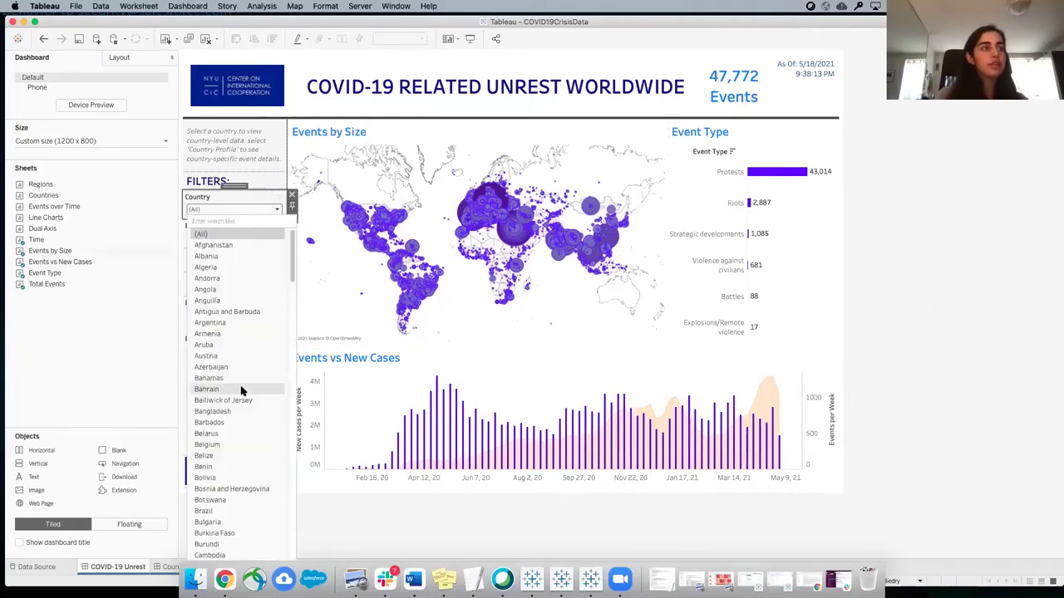
scroll(241, 389, "down", 15)
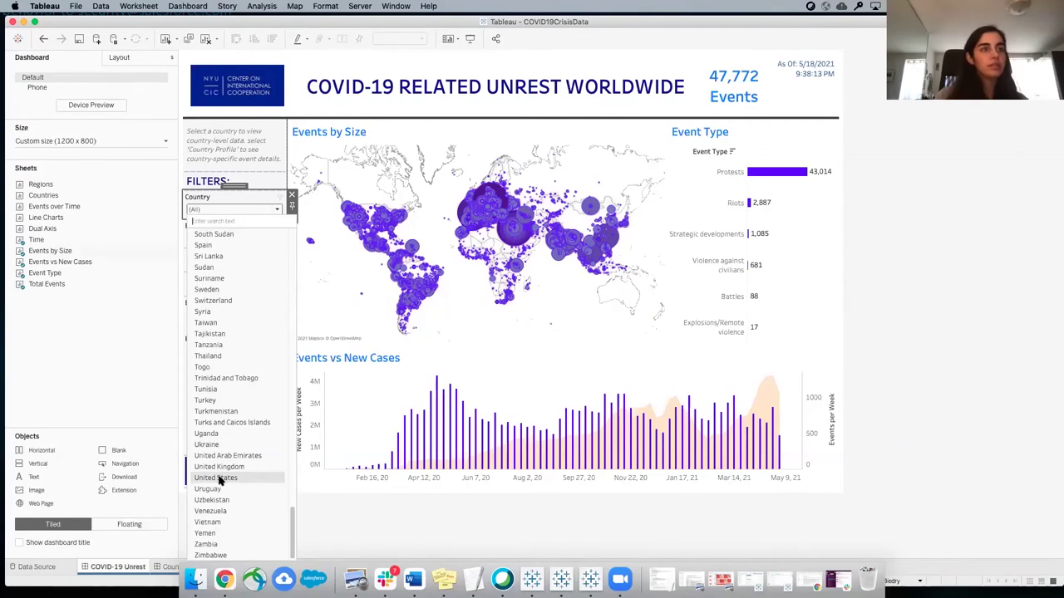
left_click(217, 478)
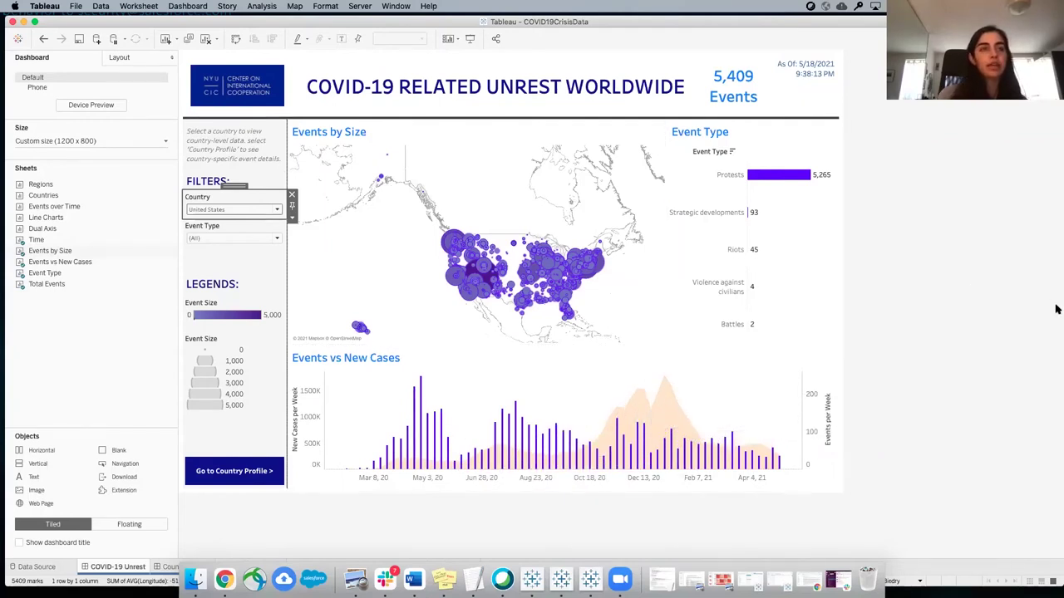
Step: Switch to presentation mode and go to the Country Profile dashboard
left_click(217, 472)
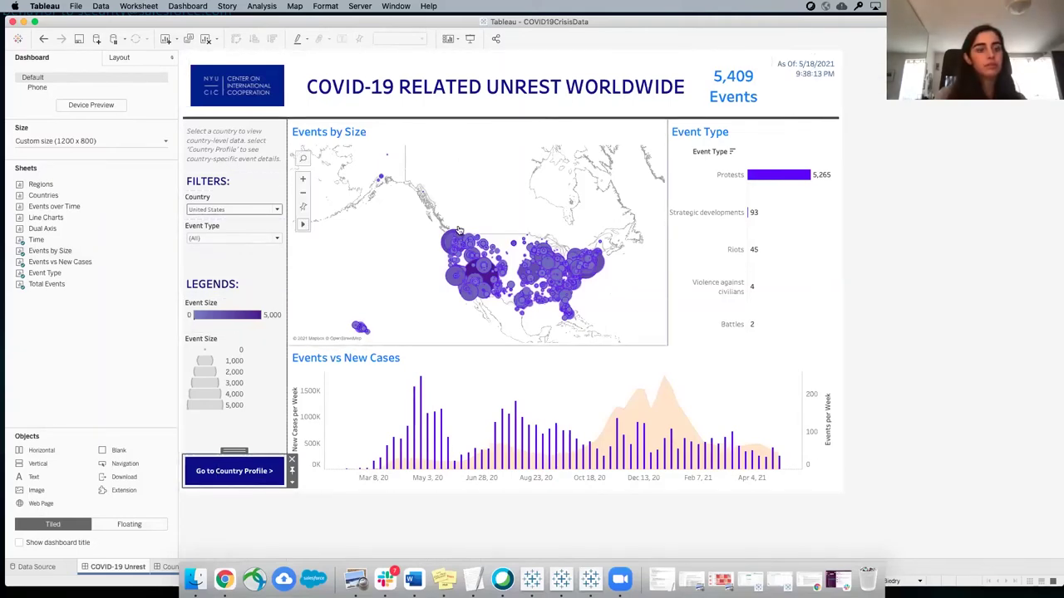
mouse_move(458, 230)
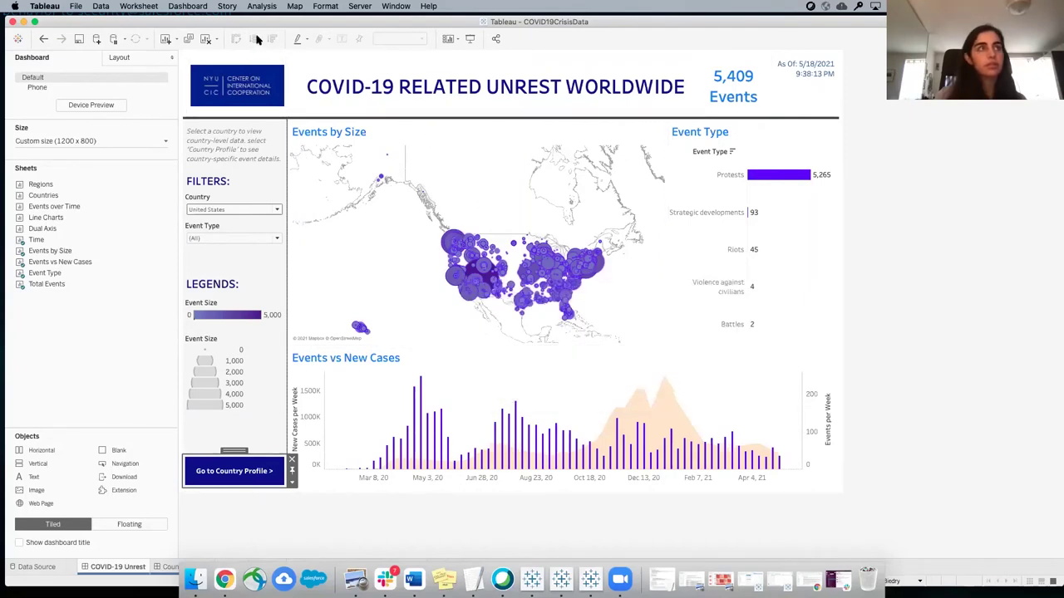
left_click_drag(243, 26, 243, 43)
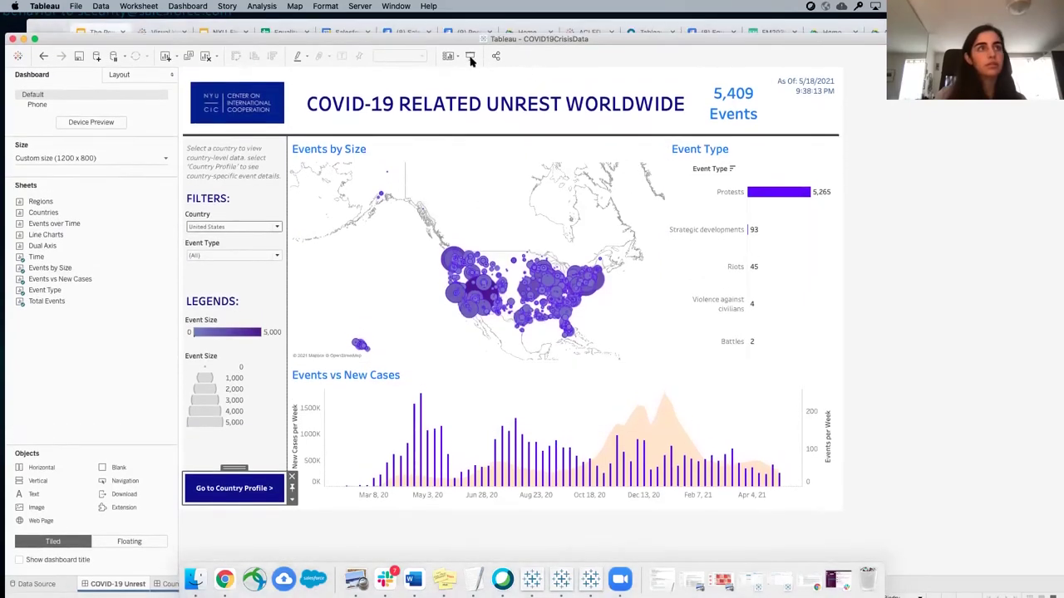
left_click(470, 56)
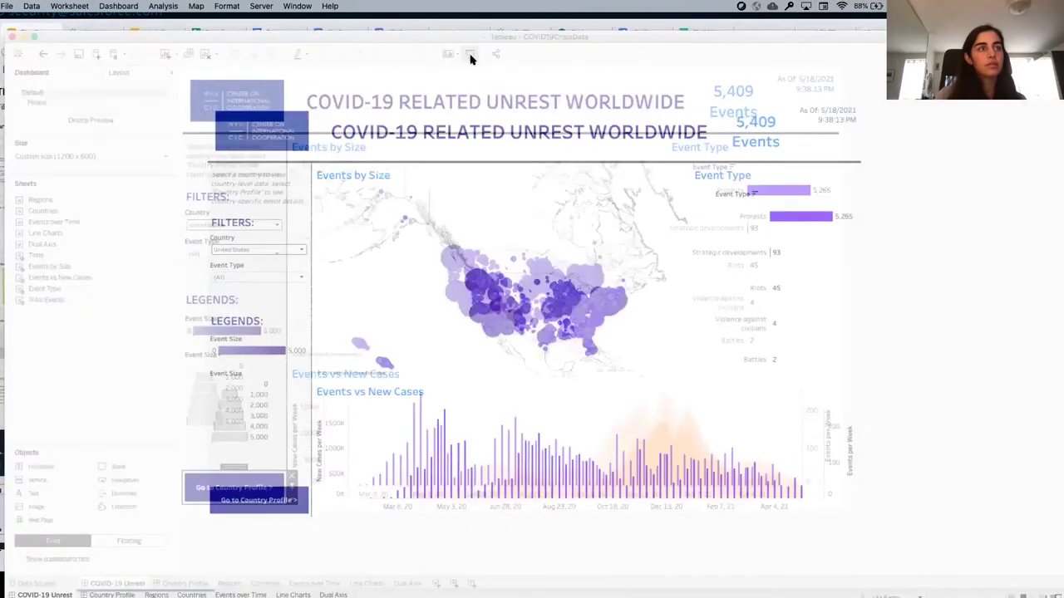
left_click(257, 497)
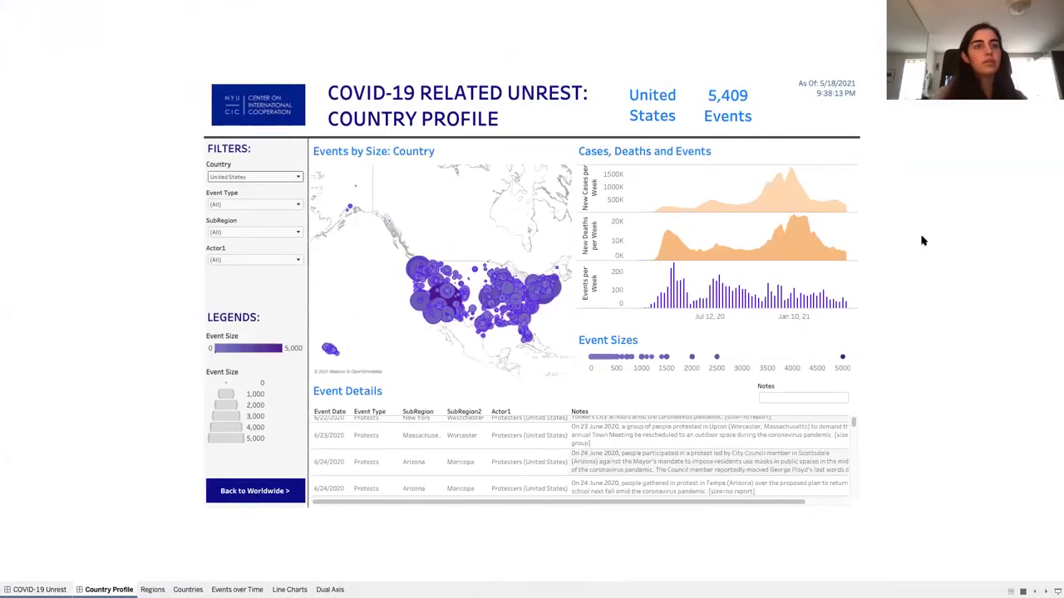
Step: Examine the country charts and isolate the events sized 2,500, 2,000 and 1,500 in Event Sizes, one at a time
scroll(703, 460, "up", 3)
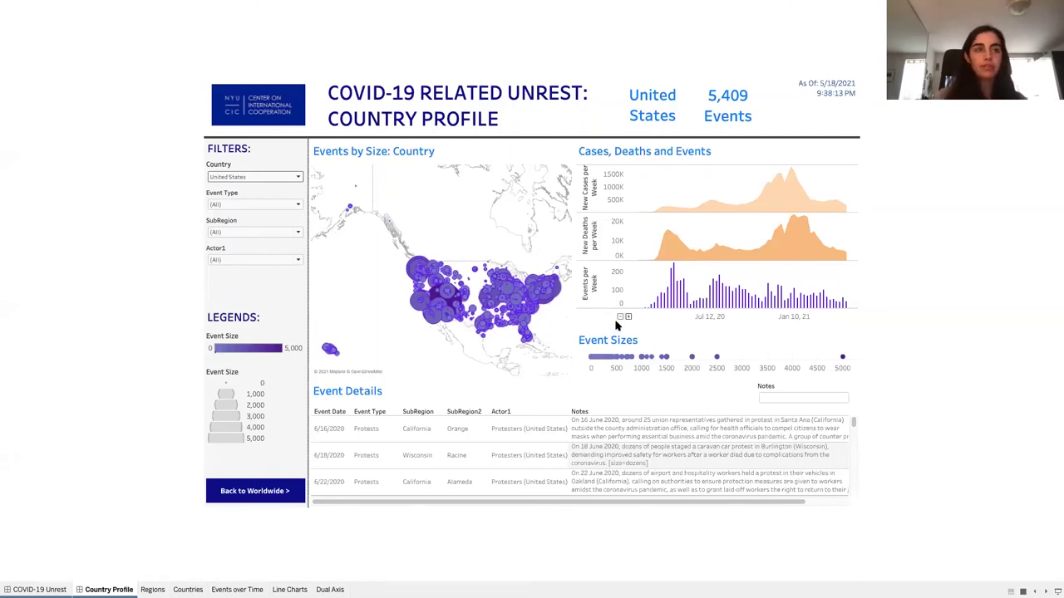
mouse_move(841, 359)
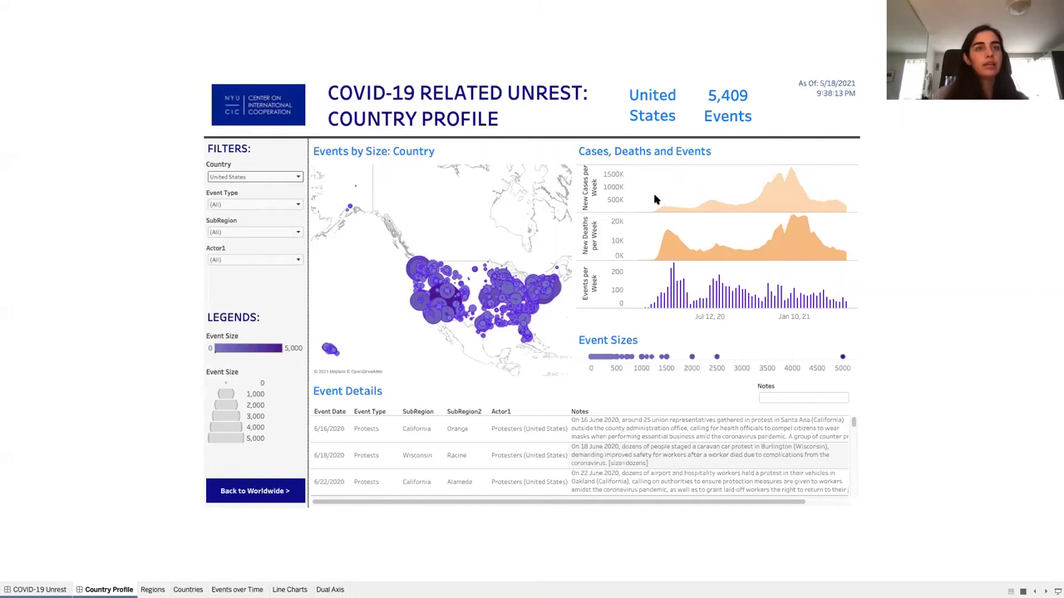
mouse_move(675, 329)
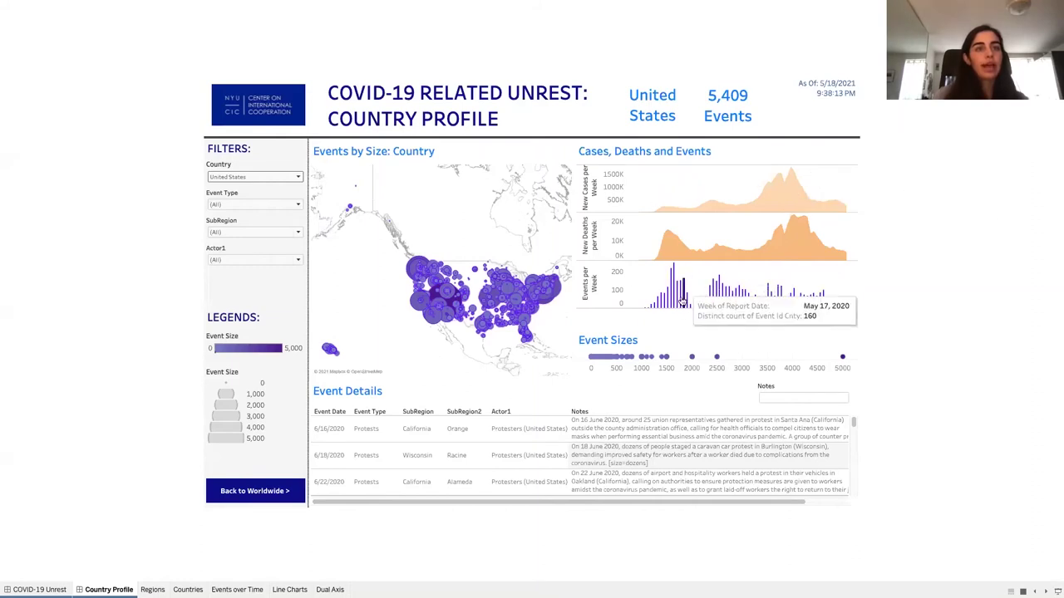
left_click(717, 359)
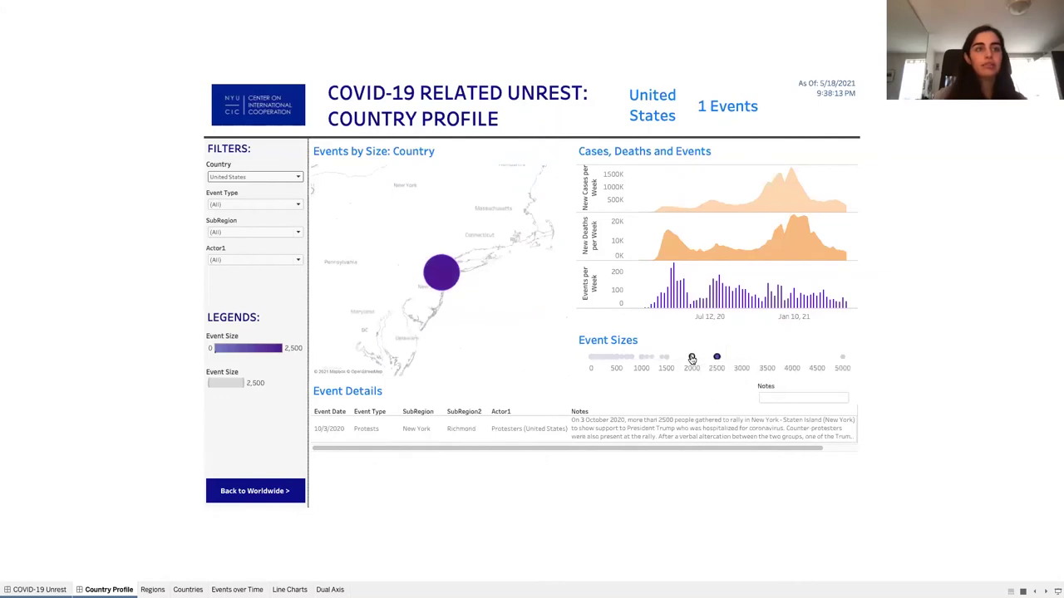
left_click(691, 358)
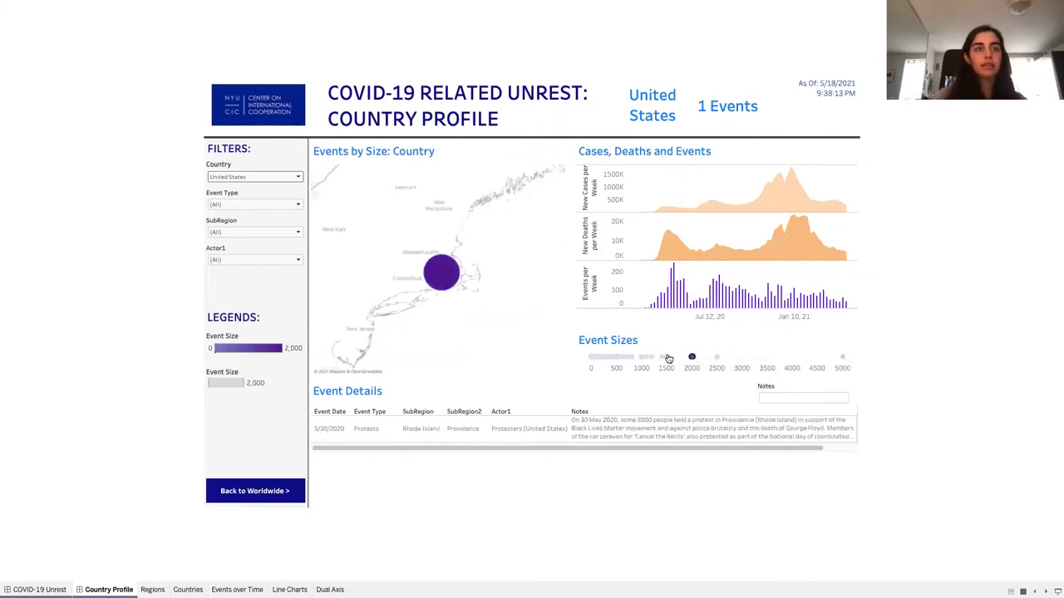
left_click(666, 358)
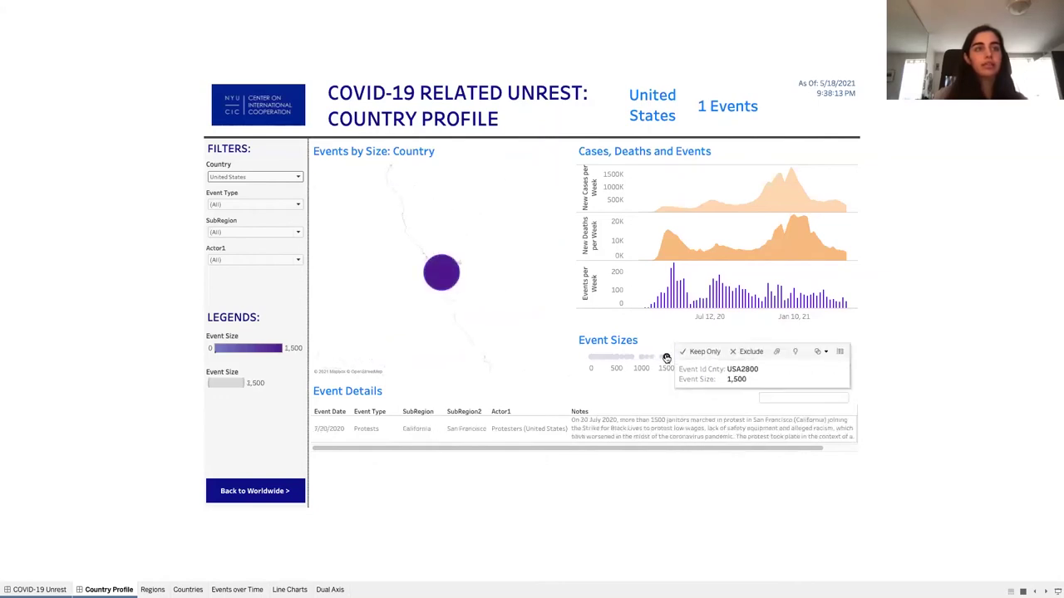
mouse_move(442, 271)
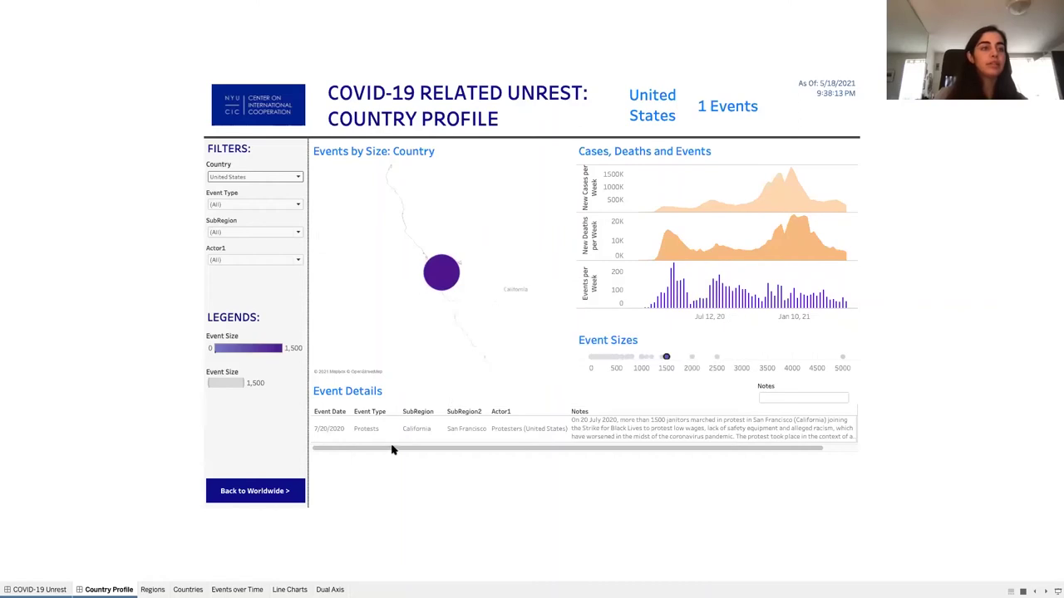
Step: Examine the details of the events sized 2,000 to 5,000 in Event Sizes, isolate the 2,500 event alone, and clear the selection
left_click(666, 358)
left_click(665, 358)
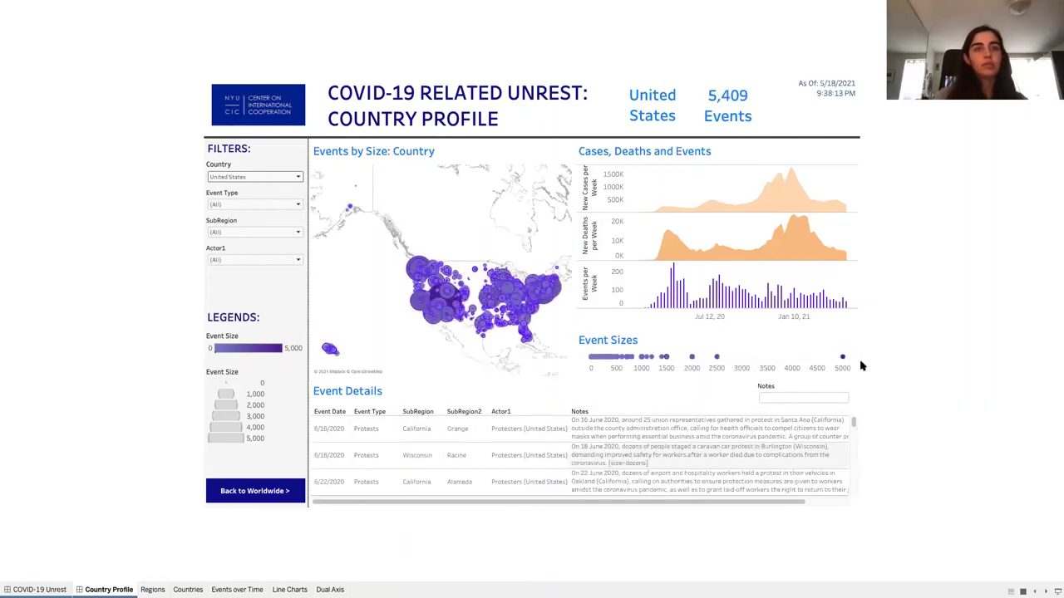
left_click_drag(677, 357, 856, 363)
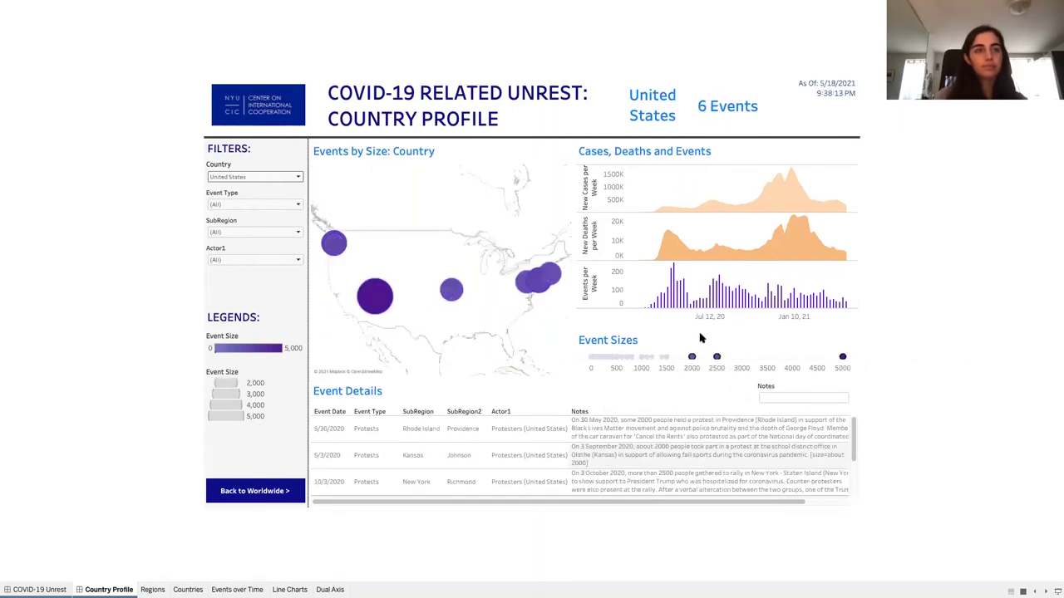
mouse_move(536, 285)
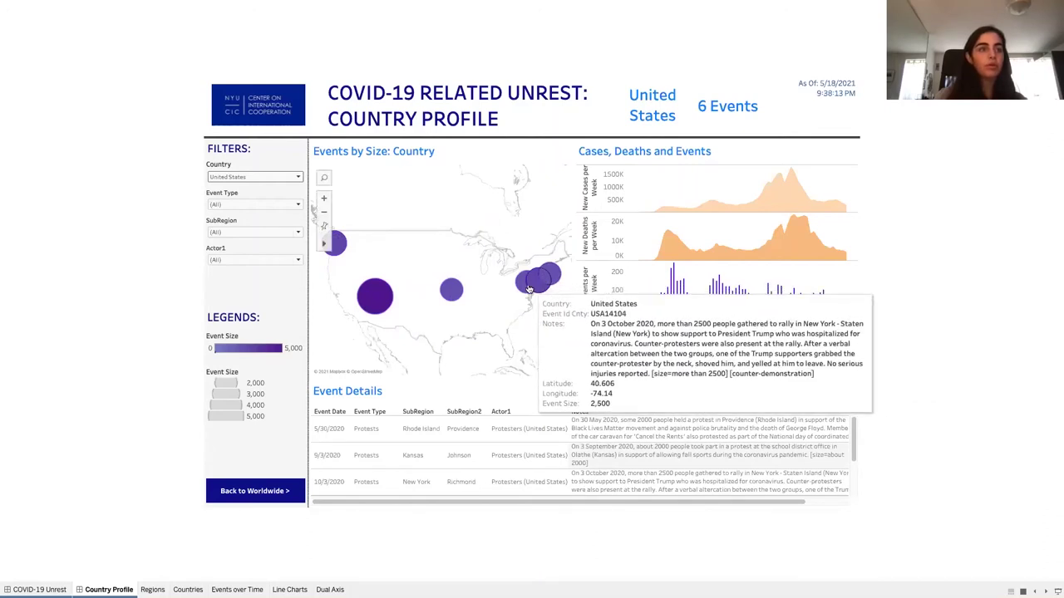
scroll(455, 482, "down", 2)
scroll(455, 482, "down", 3)
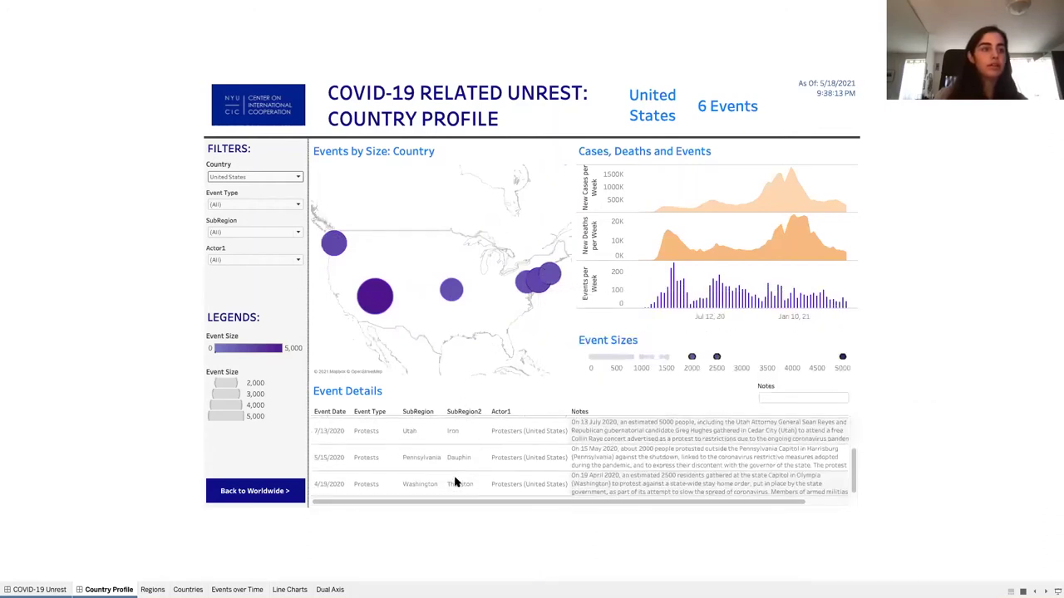
scroll(454, 482, "up", 3)
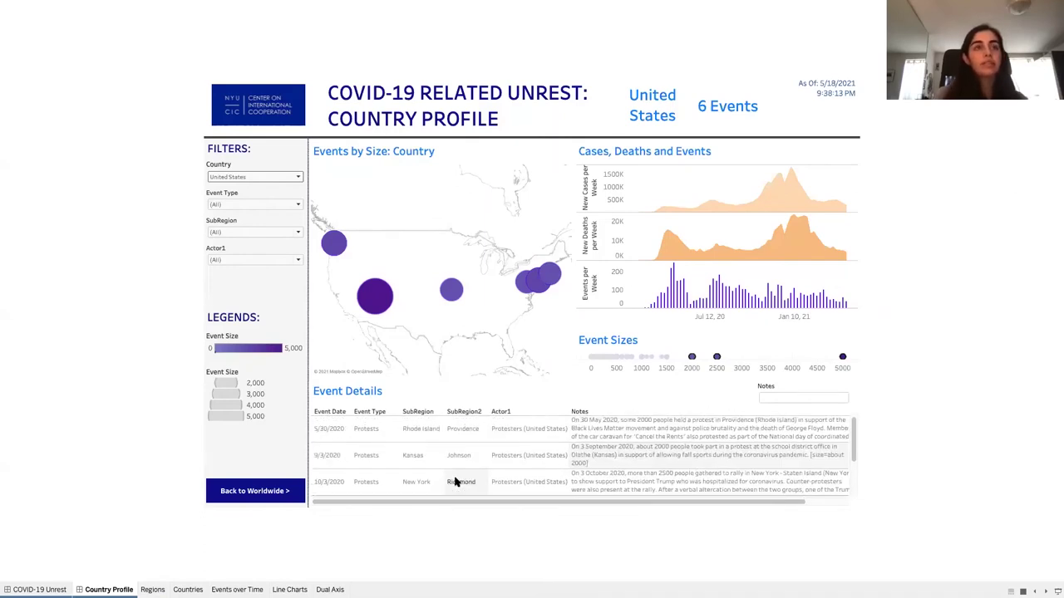
left_click(717, 358)
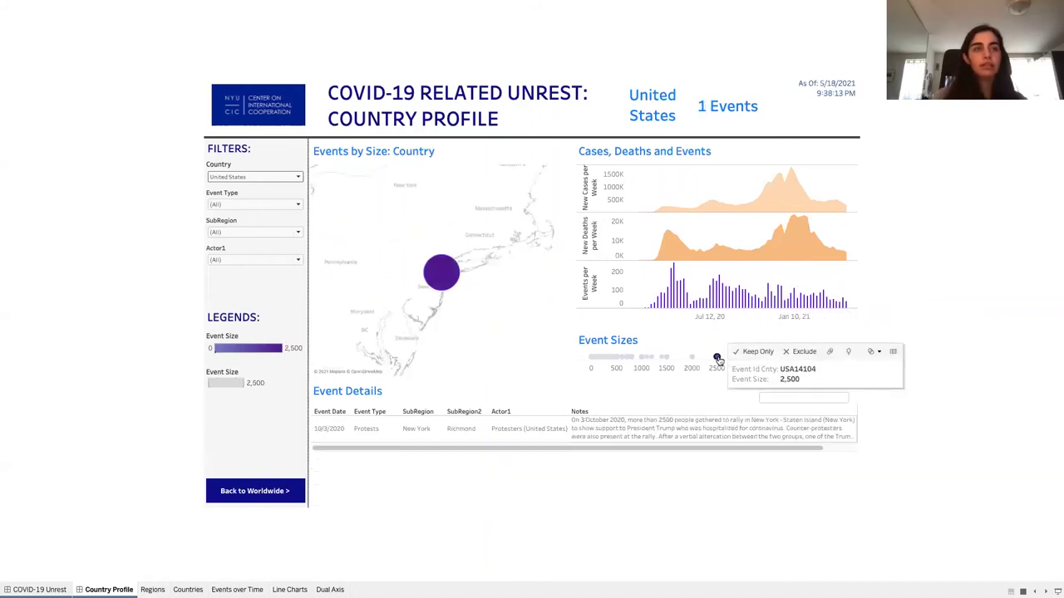
left_click(717, 357)
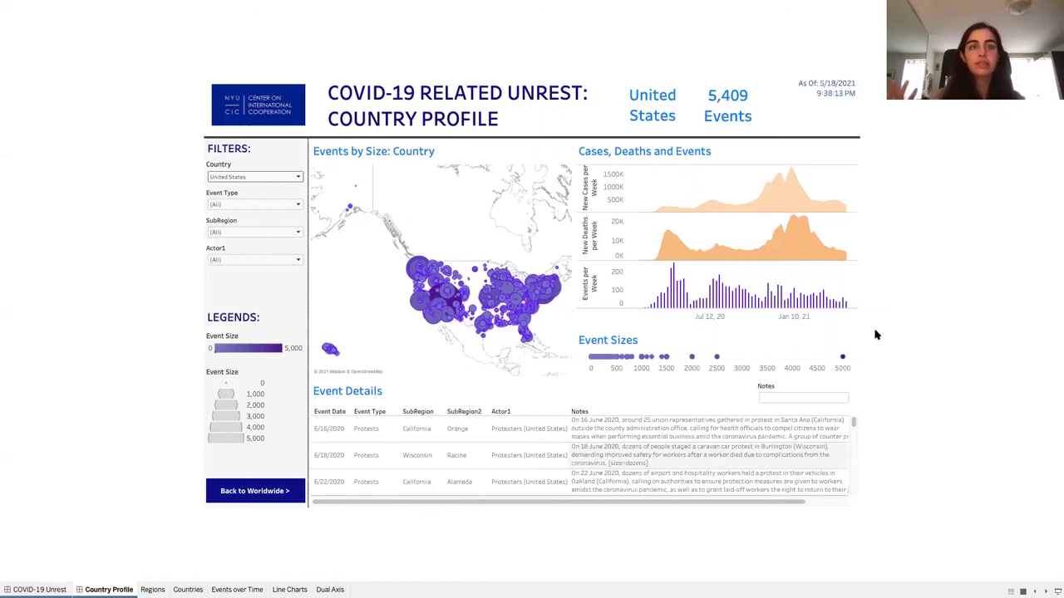
Step: Filter the events by the word "government" in Notes and look through the matching entries in Event Details
left_click(775, 399)
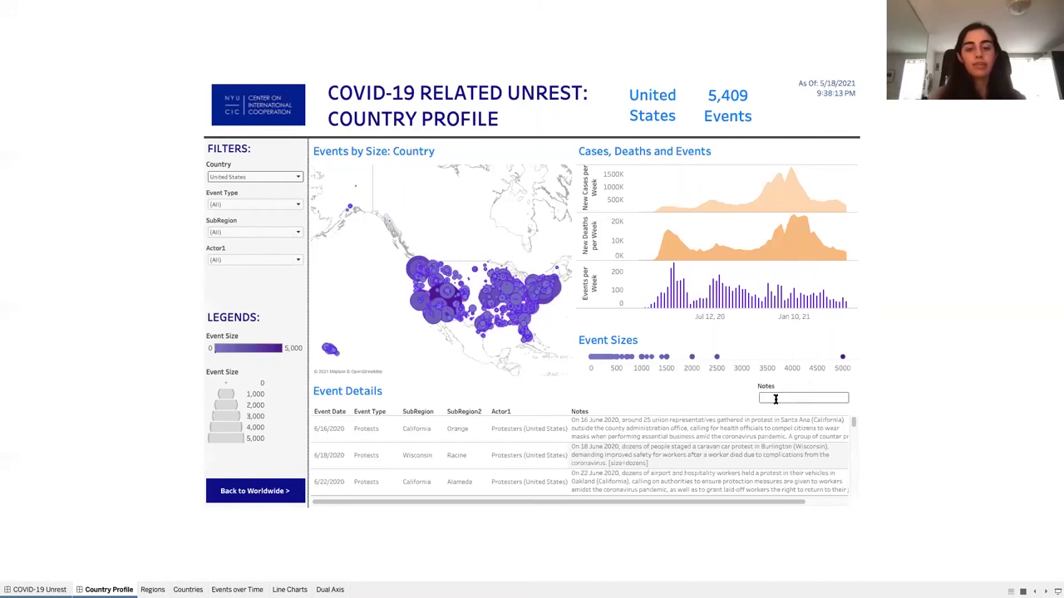
type("arou")
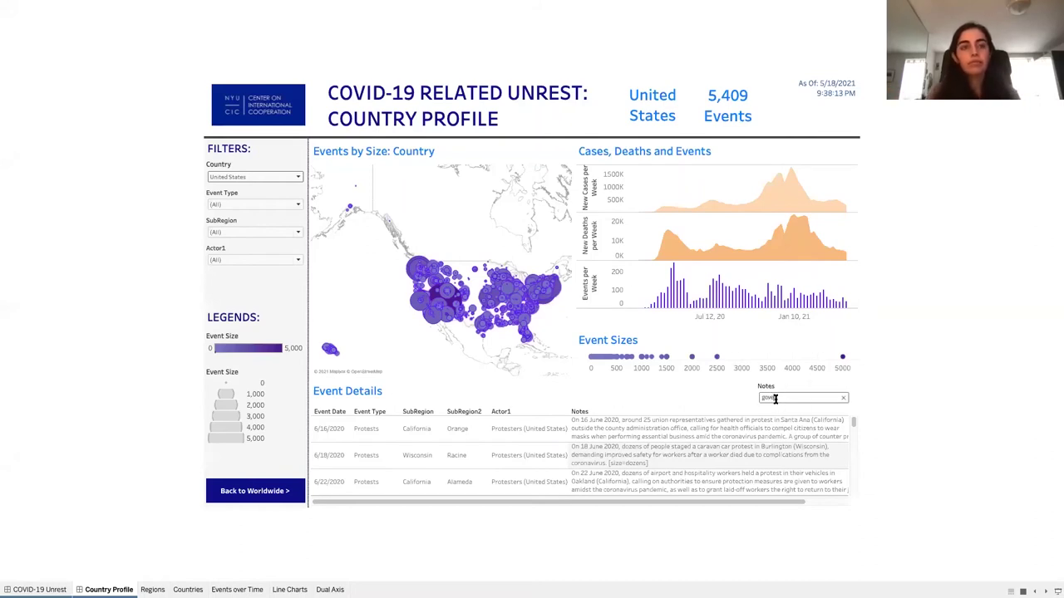
type("rnment")
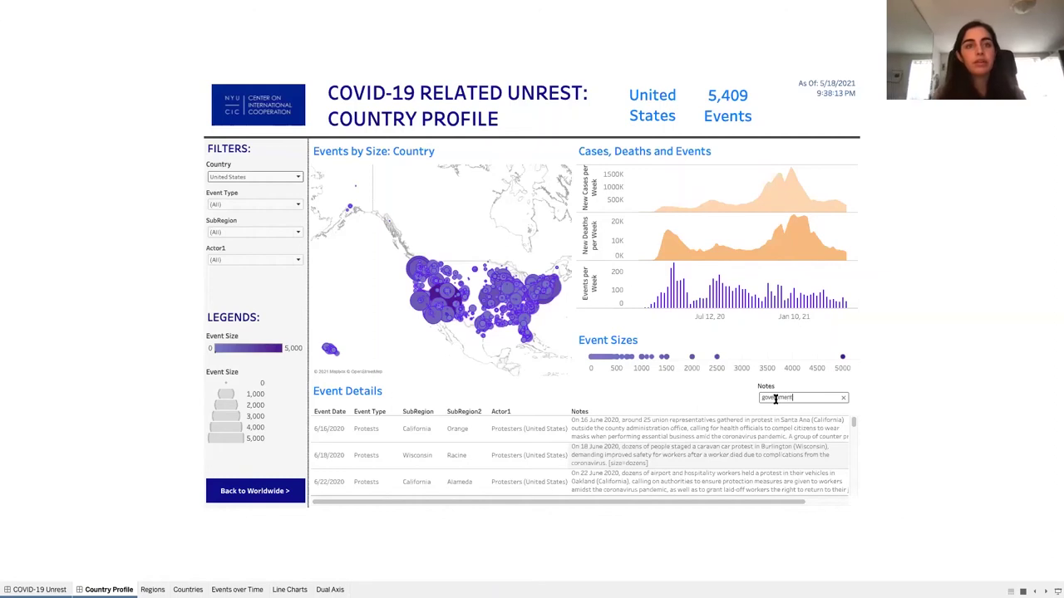
key("Return")
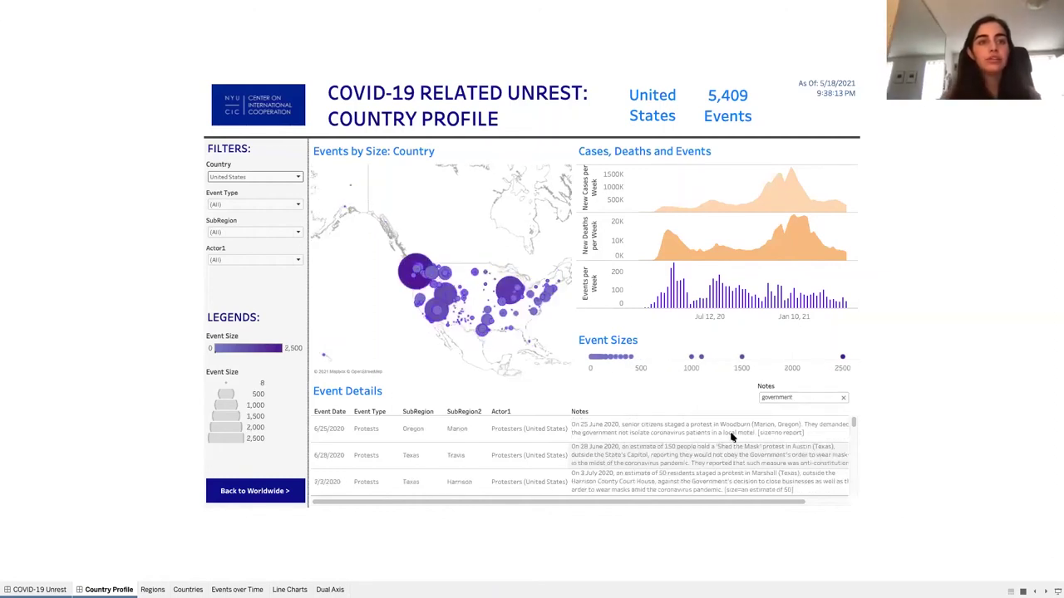
scroll(731, 436, "down", 2)
scroll(731, 436, "down", 2)
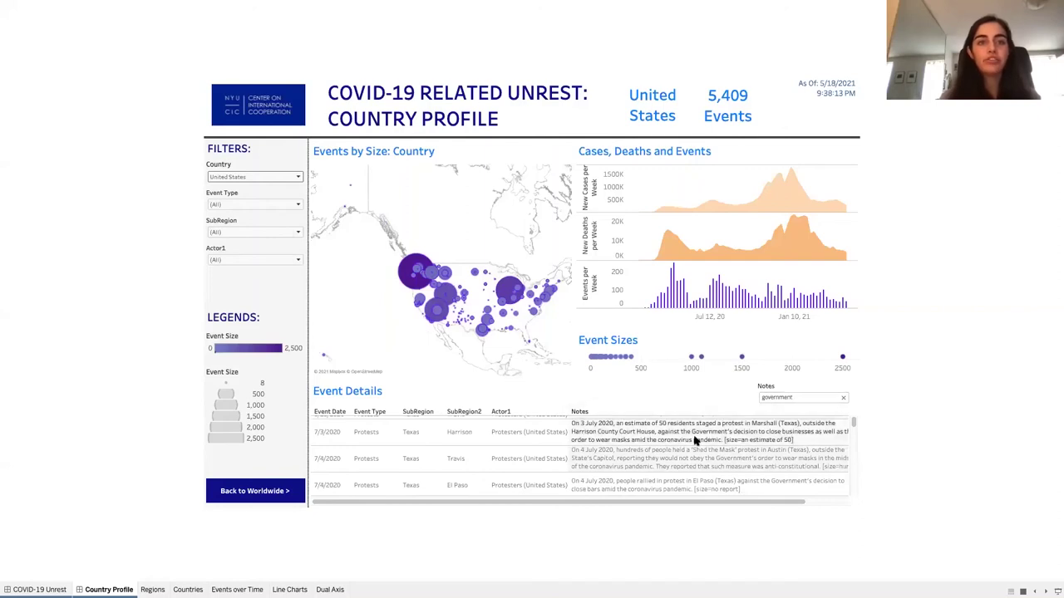
scroll(697, 440, "up", 4)
scroll(697, 441, "left", 1)
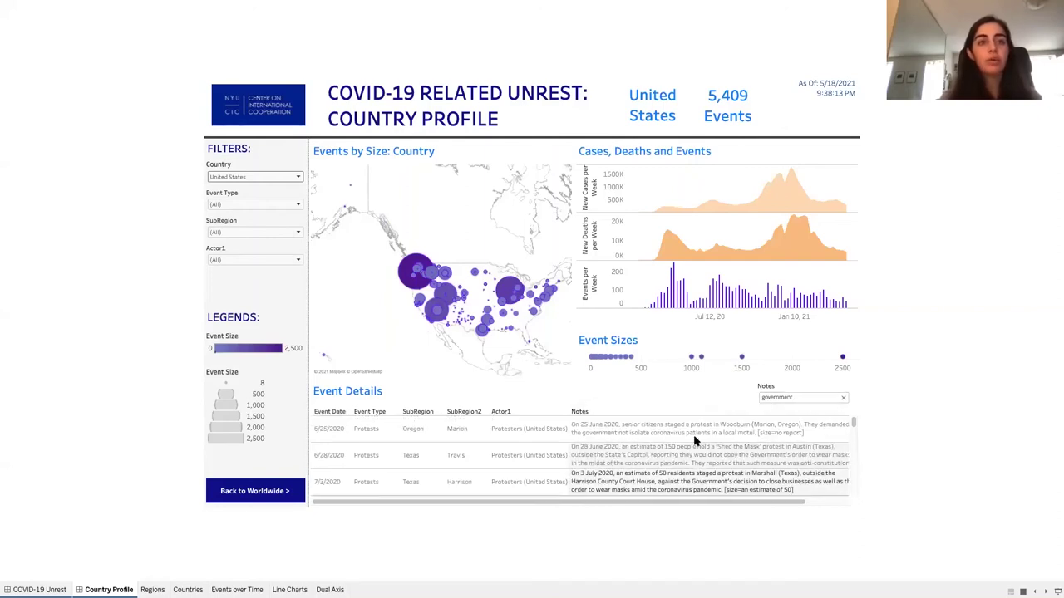
scroll(696, 440, "right", 1)
Step: Replace the Notes search term with "racism" and look through the matching entries in Event Details
left_click(781, 397)
double_click(780, 397)
type("ri")
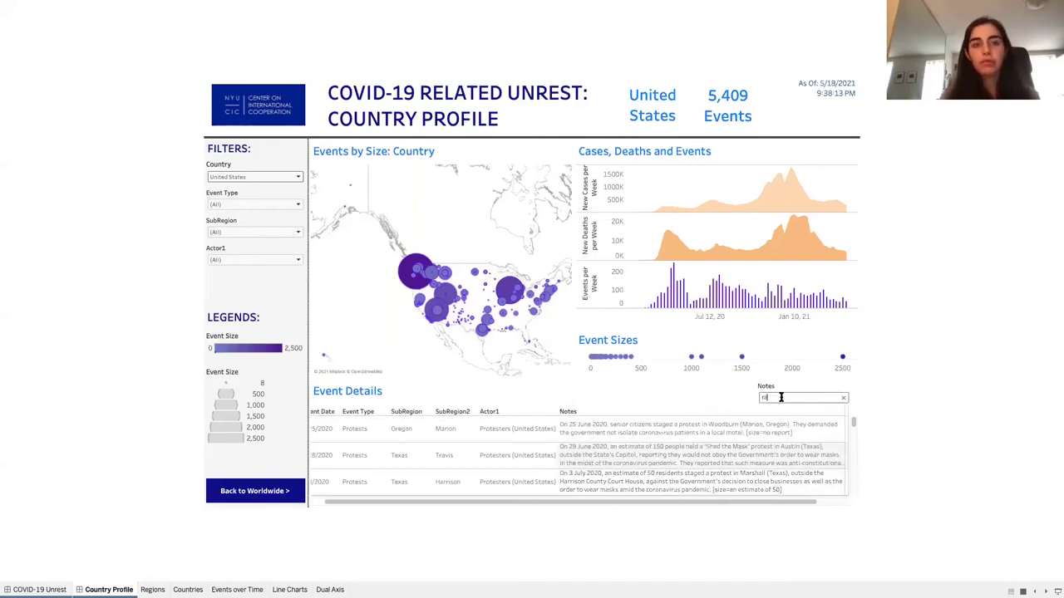
type("cism")
key("Return")
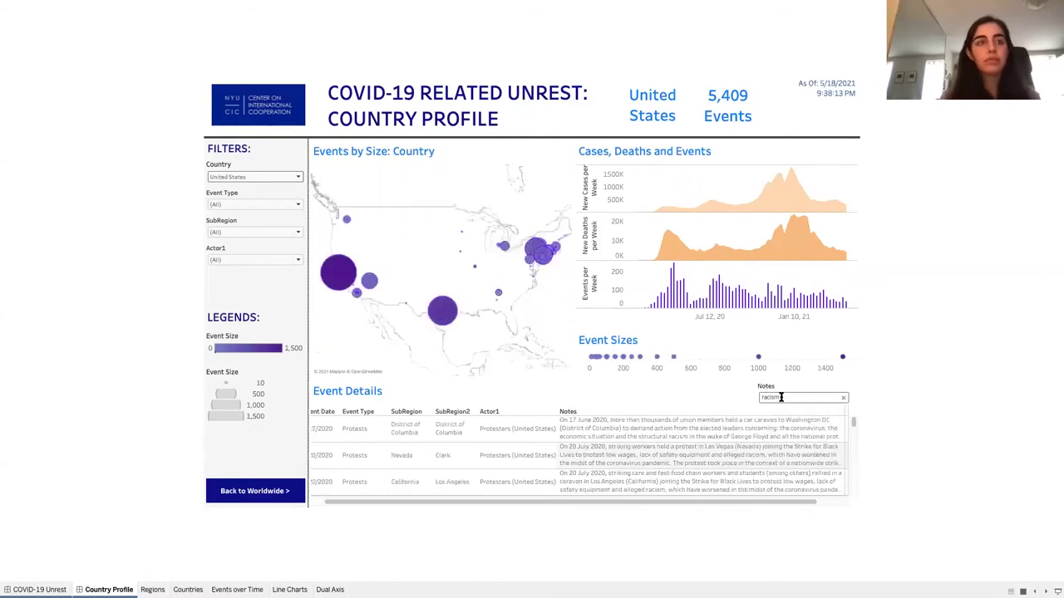
scroll(776, 473, "down", 5)
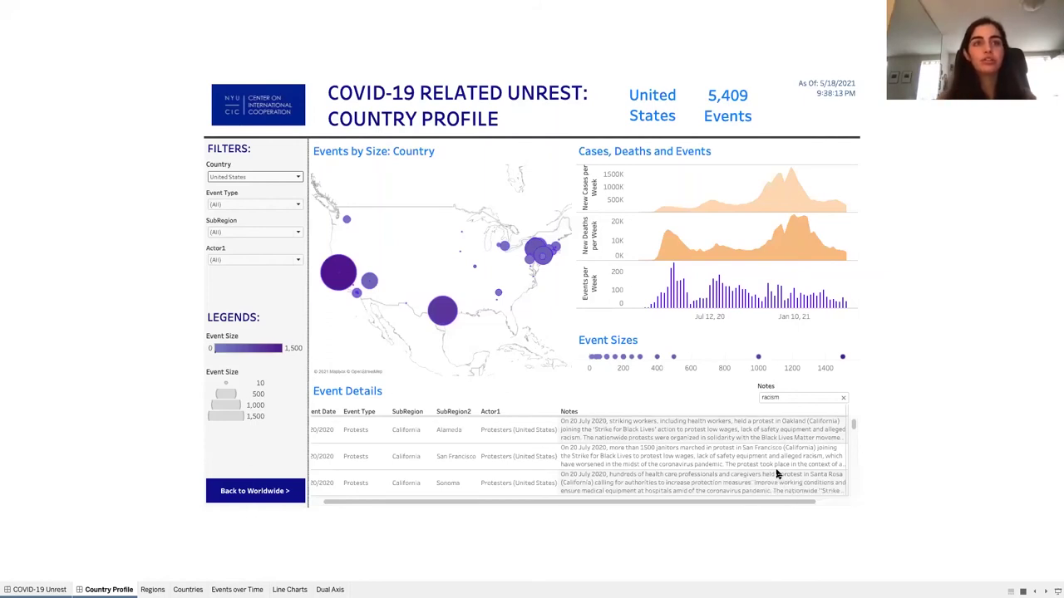
Step: Search Notes for "masks", read the notes of matching events on the country map, and clear the search
double_click(781, 397)
type("masks")
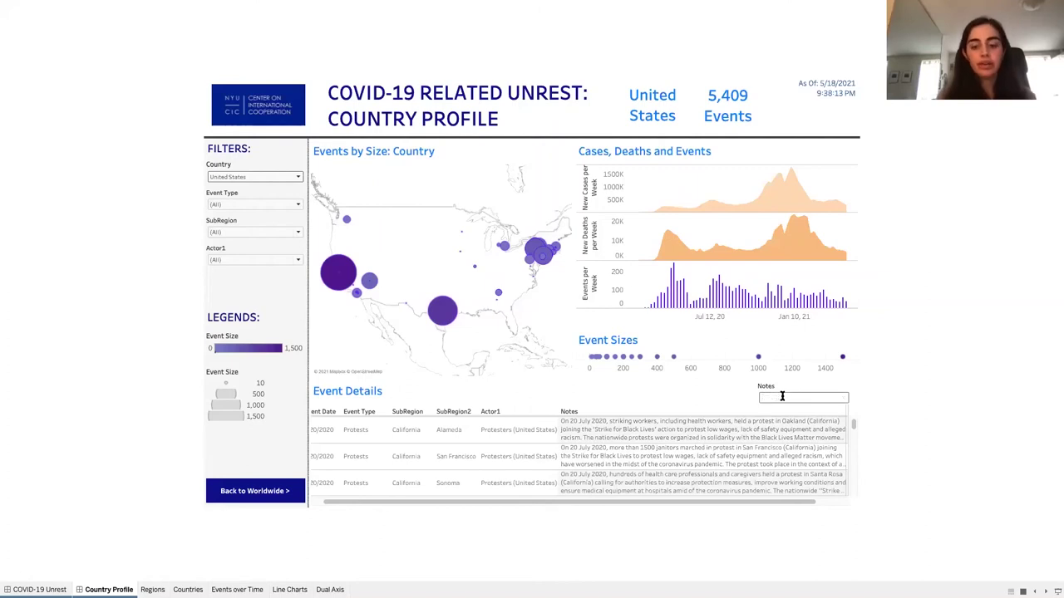
key("Return")
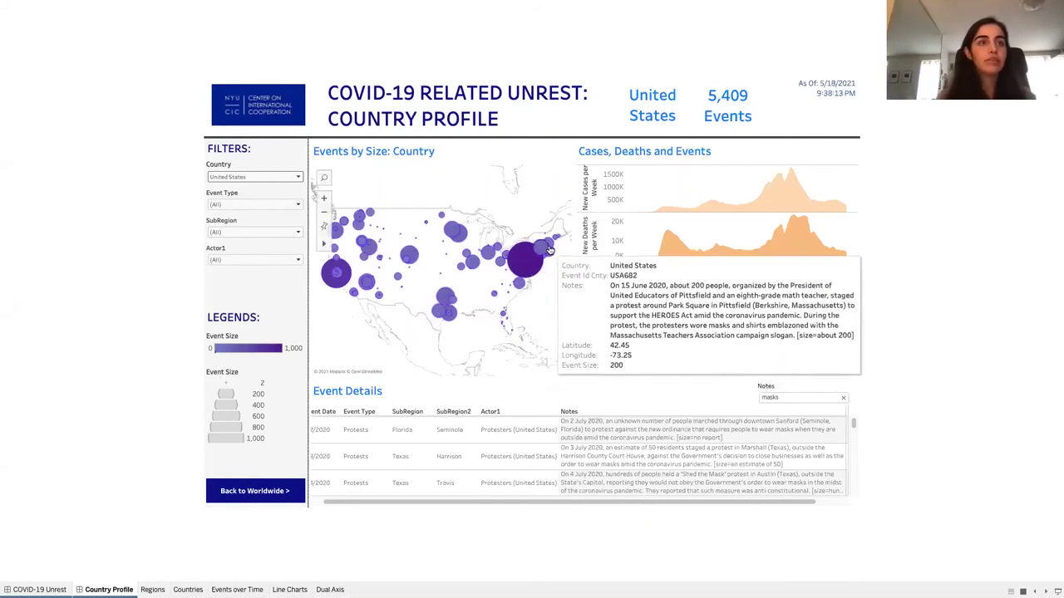
mouse_move(472, 259)
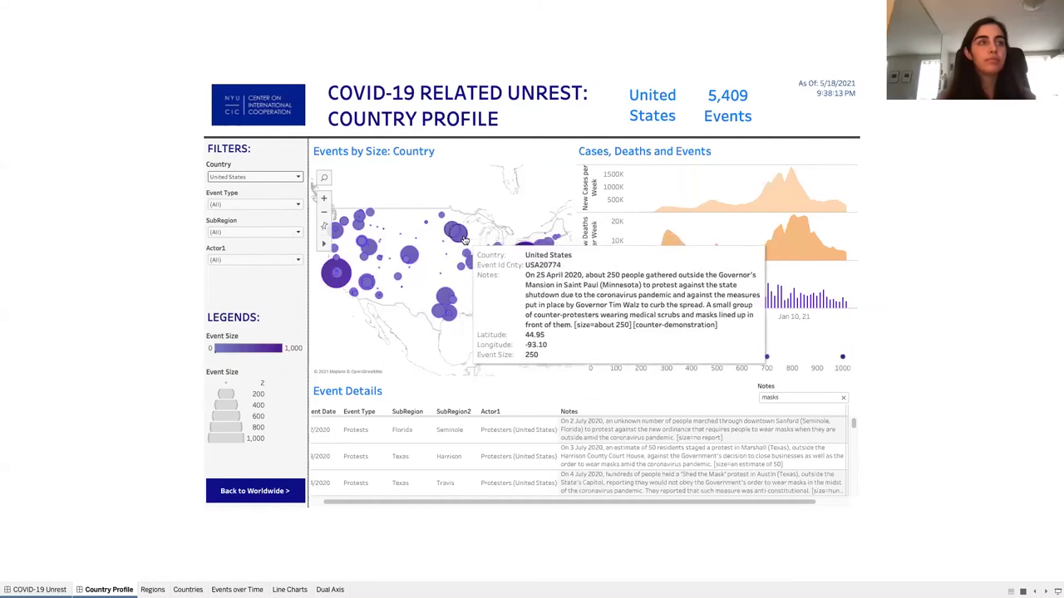
left_click(843, 398)
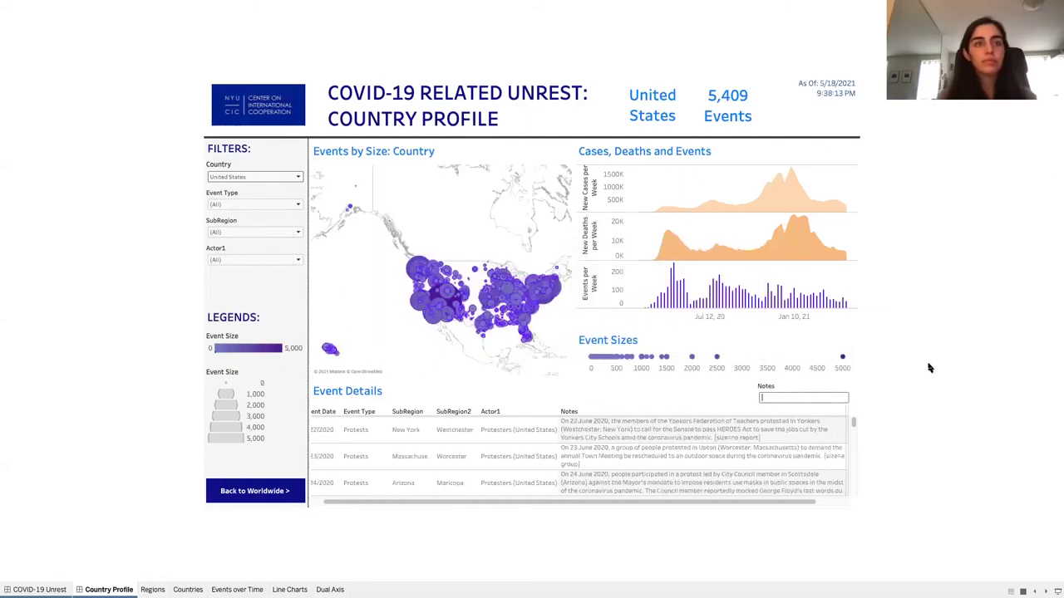